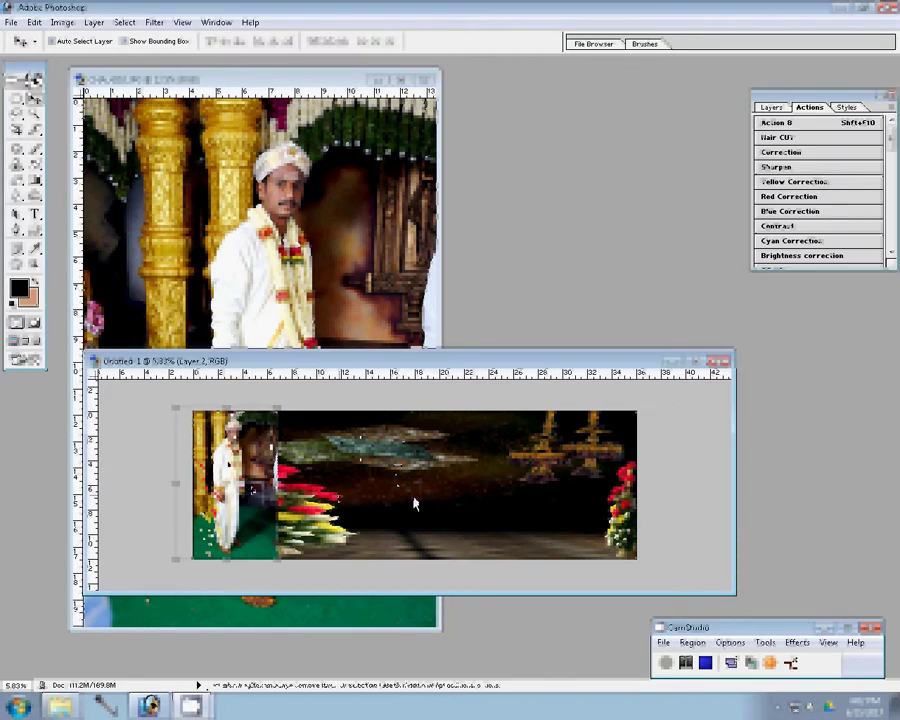
Step: Close CHA_4210.JPG without saving, leaving only the Untitled-1 spread open
key(ctrl+w)
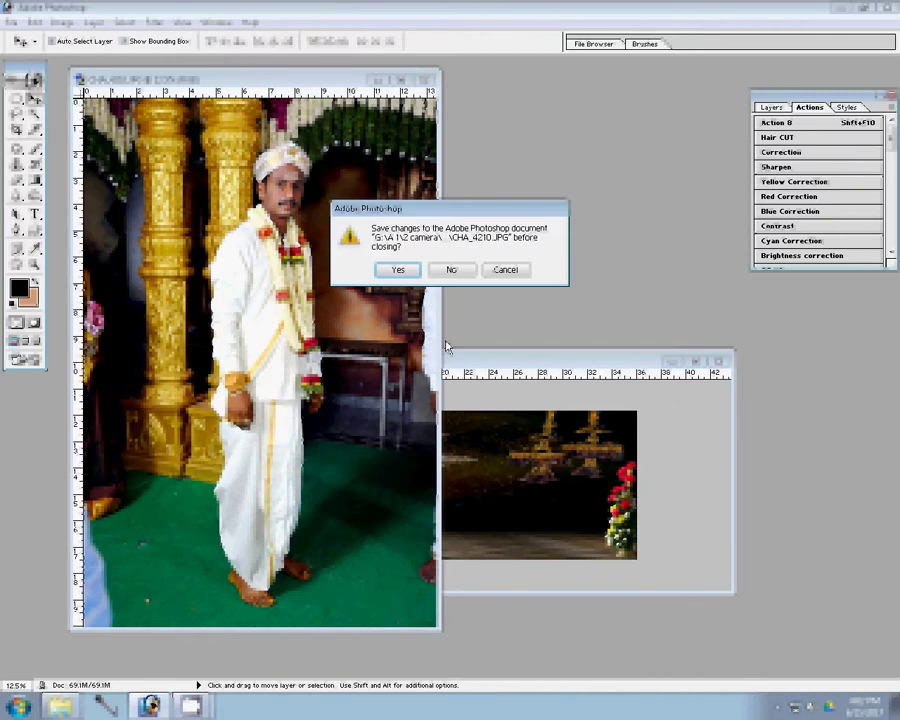
click(451, 274)
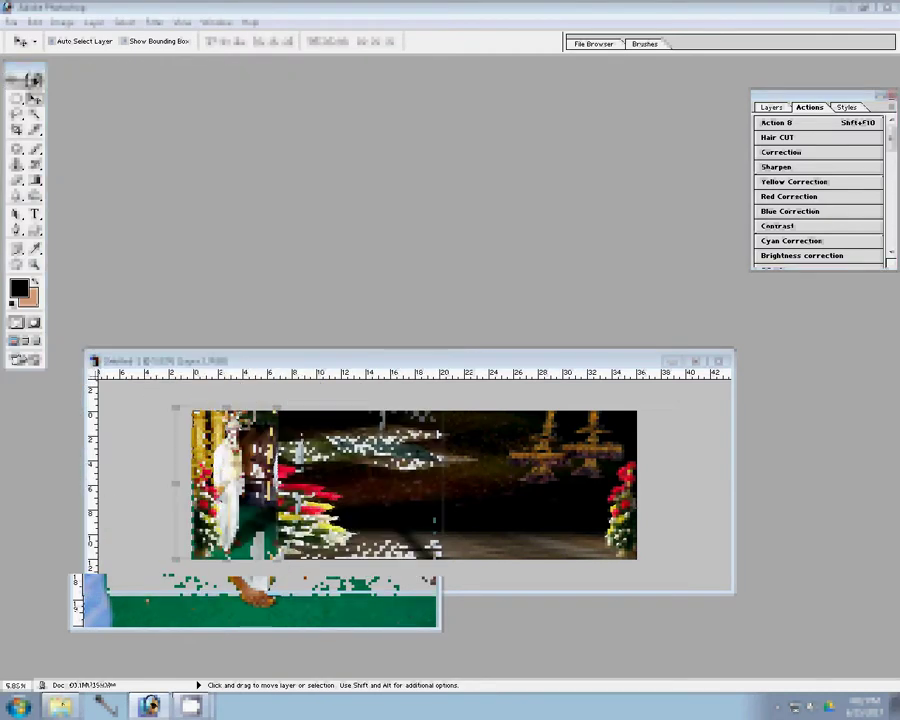
Step: Open CHA_4299.JPG, zoom in, and check its dimensions in the Image Size dialog
key(ctrl+o)
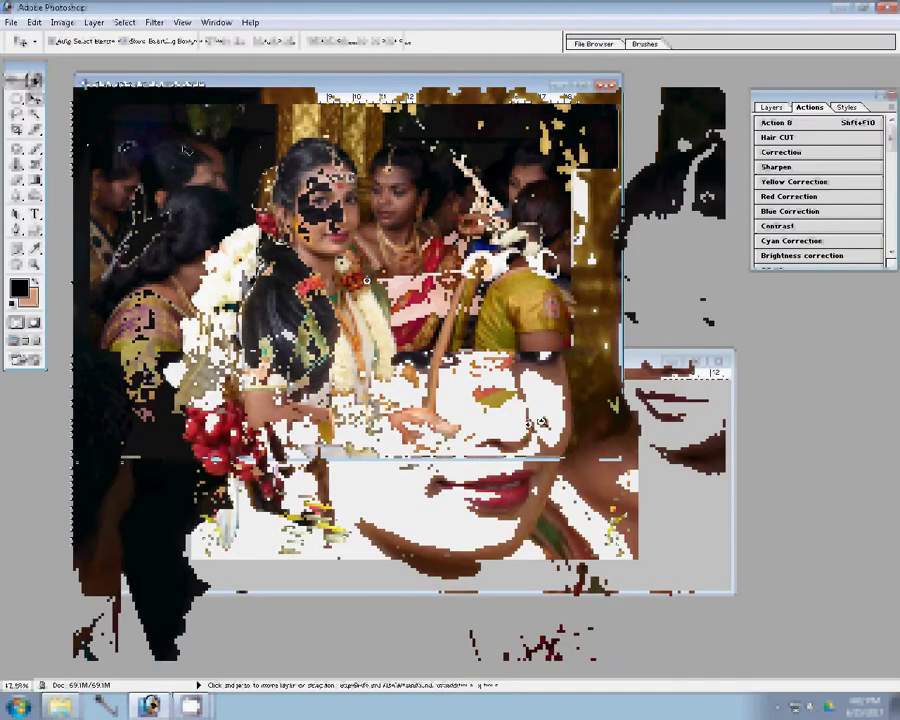
key(z)
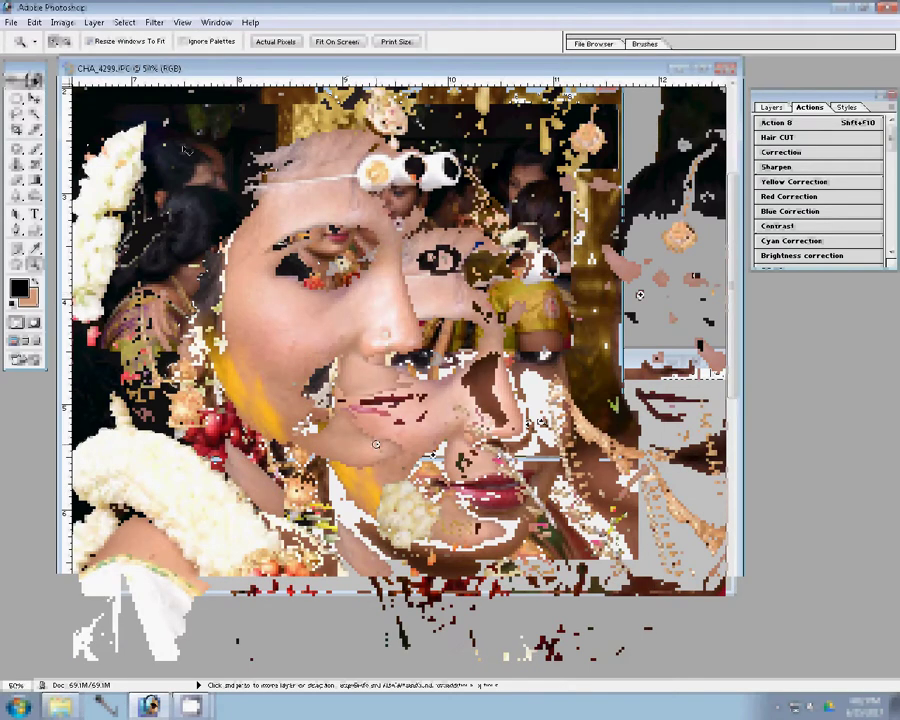
key(ctrl+alt+i)
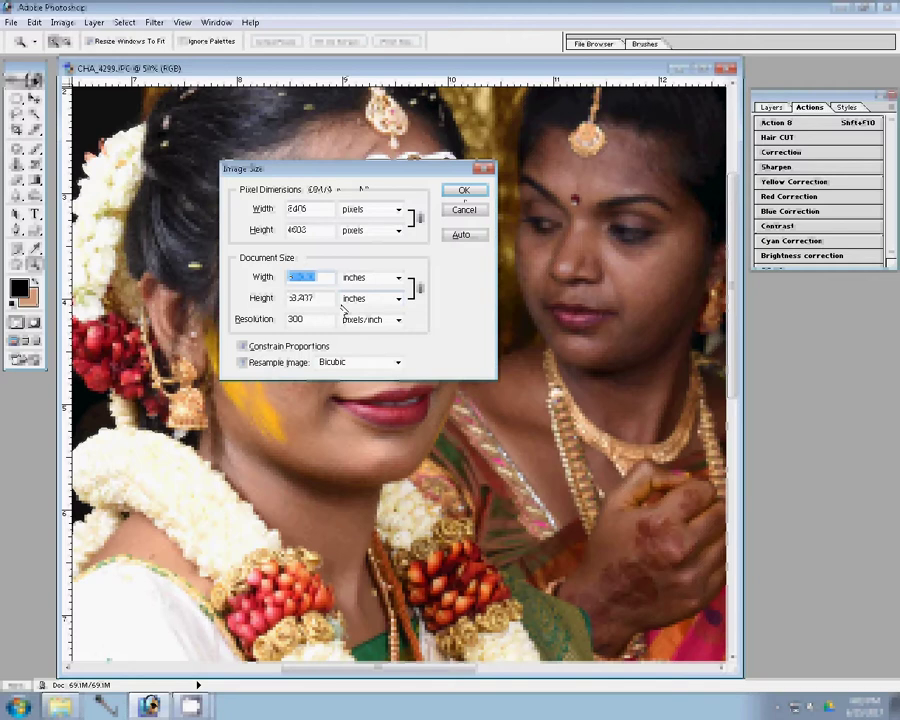
key(Escape)
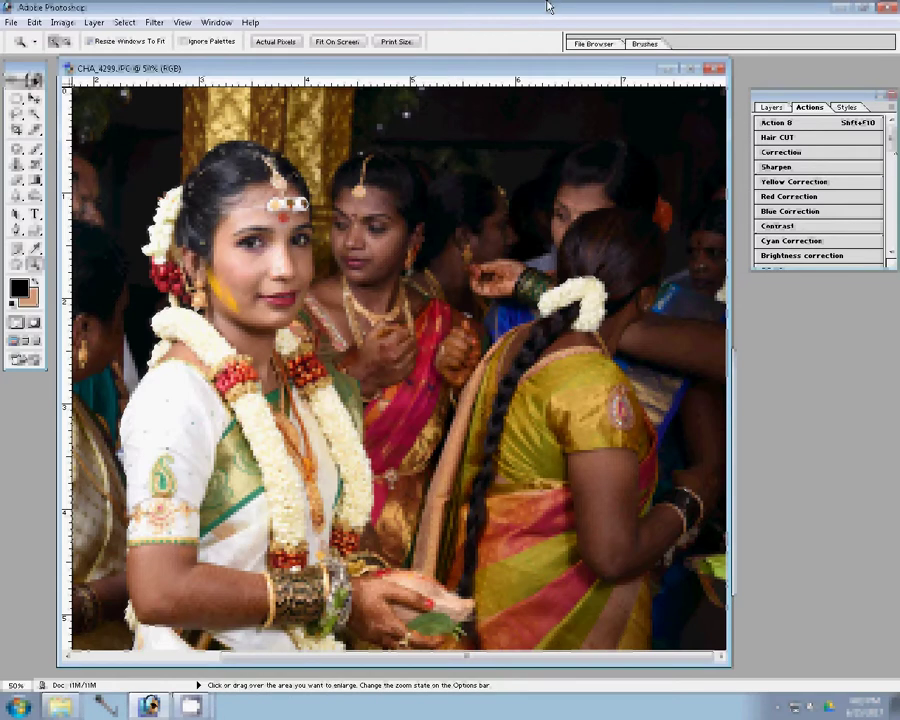
Step: Play the recorded Action 1 to apply Reduce Noise to CHA_4299.JPG
scroll(858, 177, down, 5)
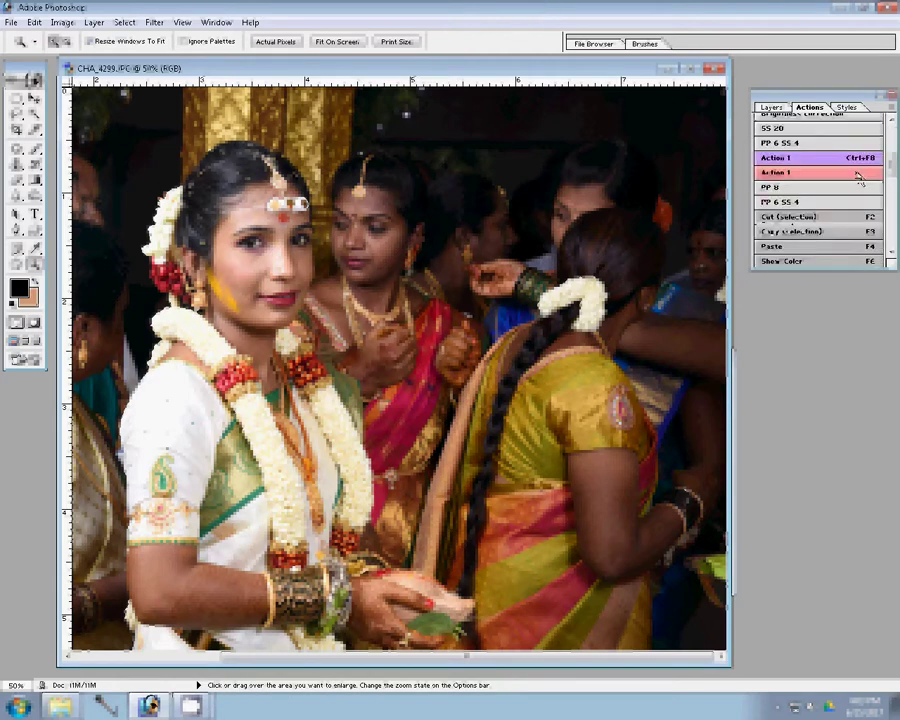
click(858, 177)
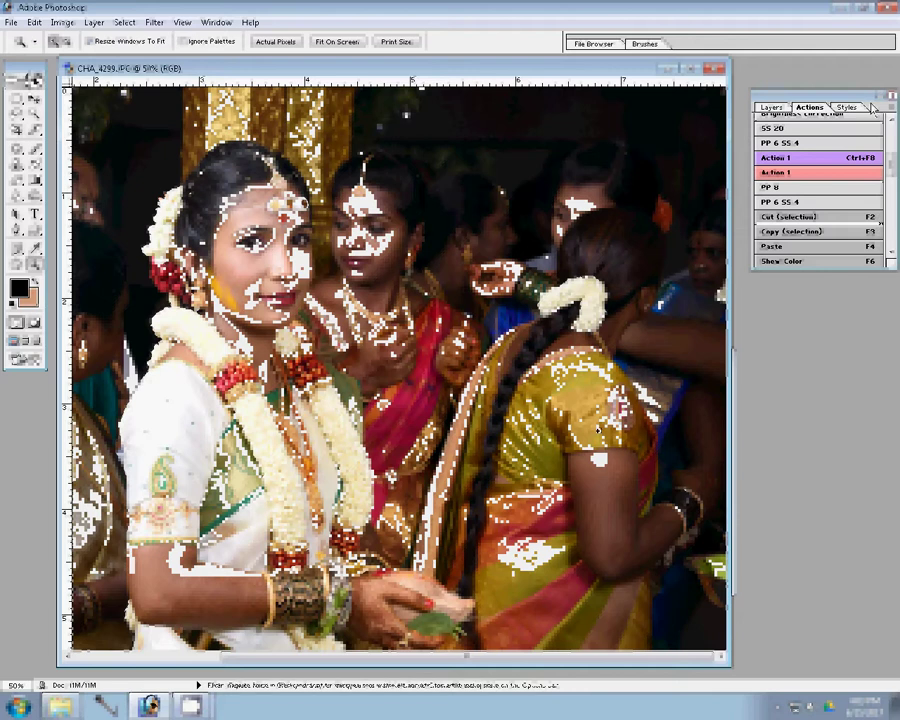
Step: Zoom to 201% on the bride's face, blur the skin around her nose, then fit the photo on screen
drag(191, 235, 341, 331)
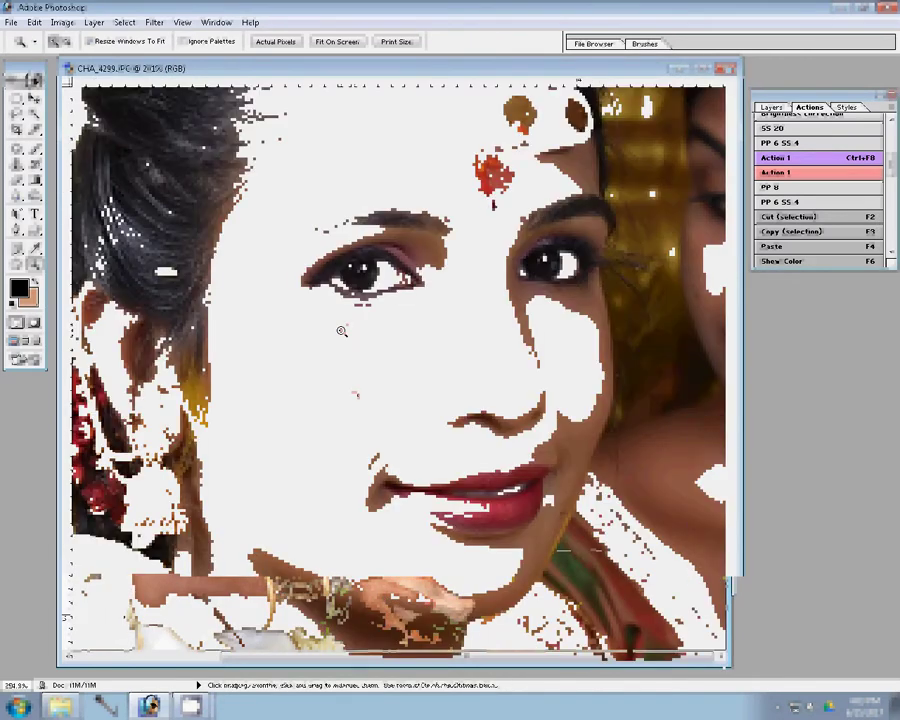
key(r)
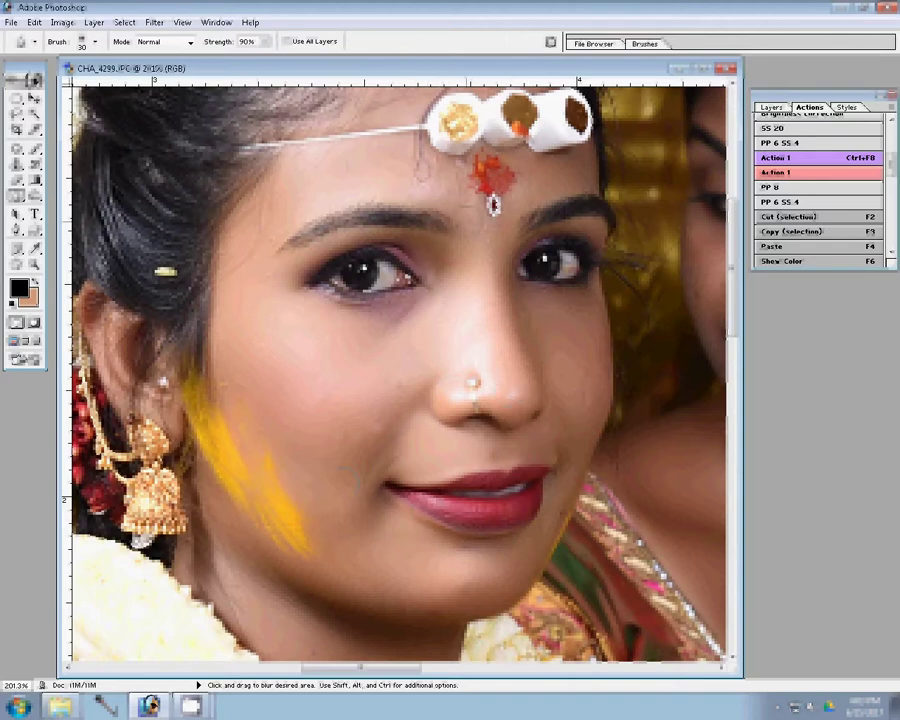
key(z)
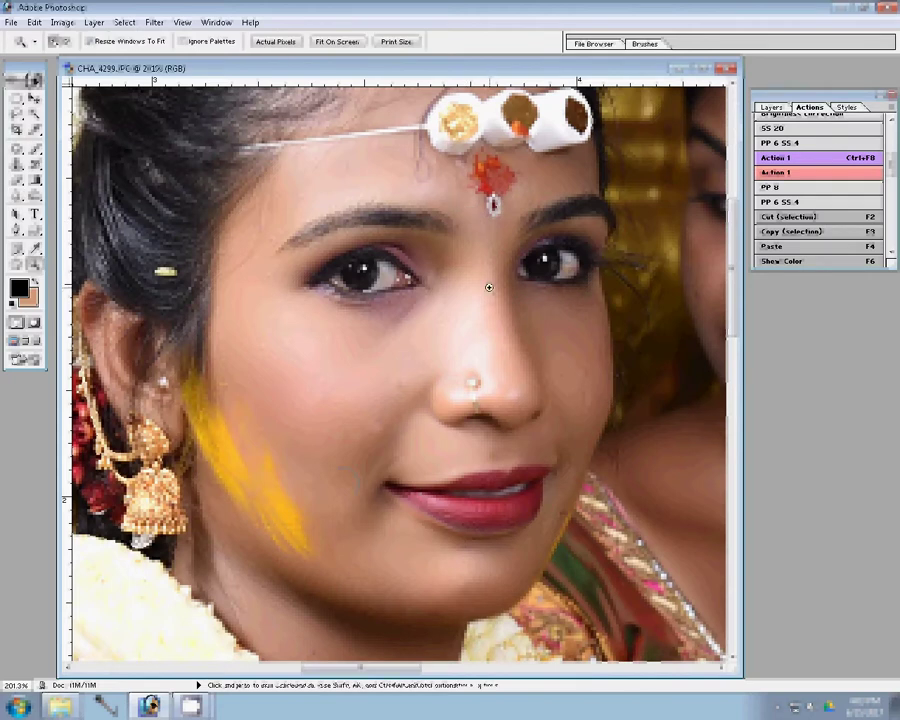
key(ctrl+0)
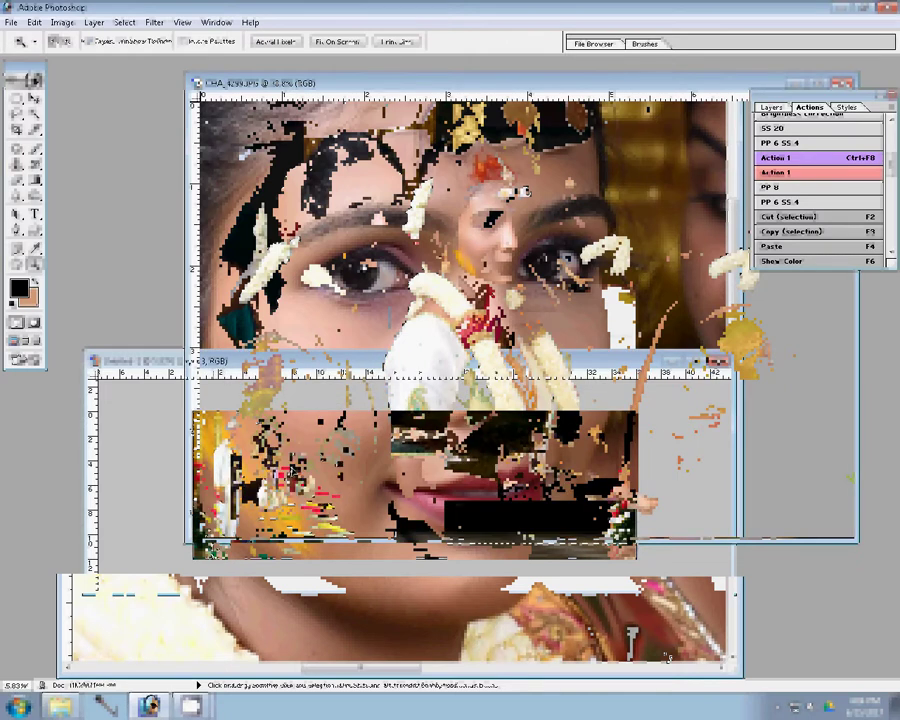
Step: Scale the bride layer (Layer 3) to about 230% with Free Transform
key(ctrl+t)
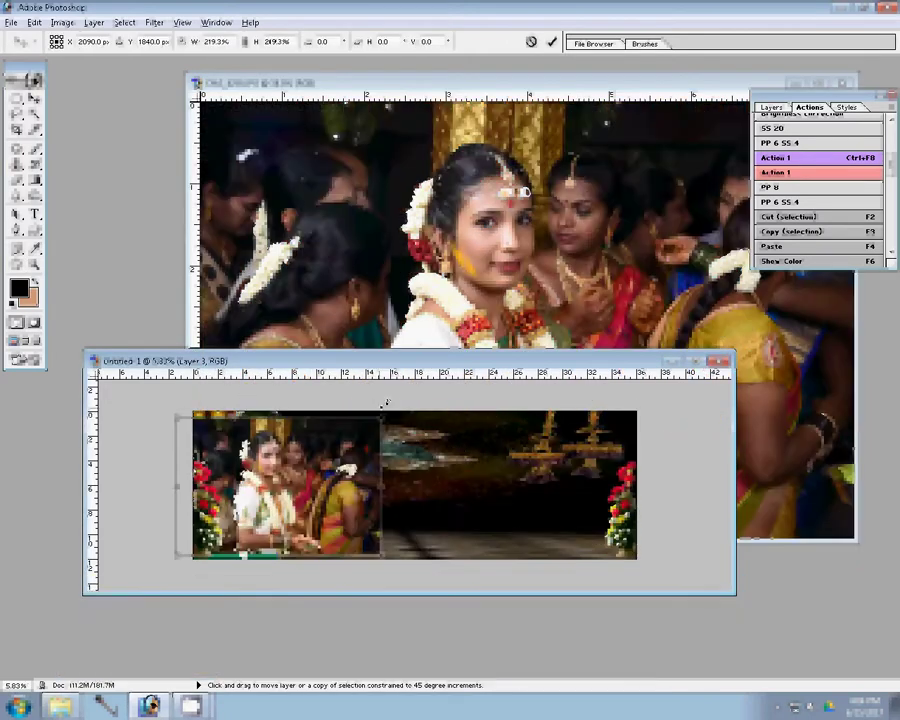
drag(384, 403, 376, 402)
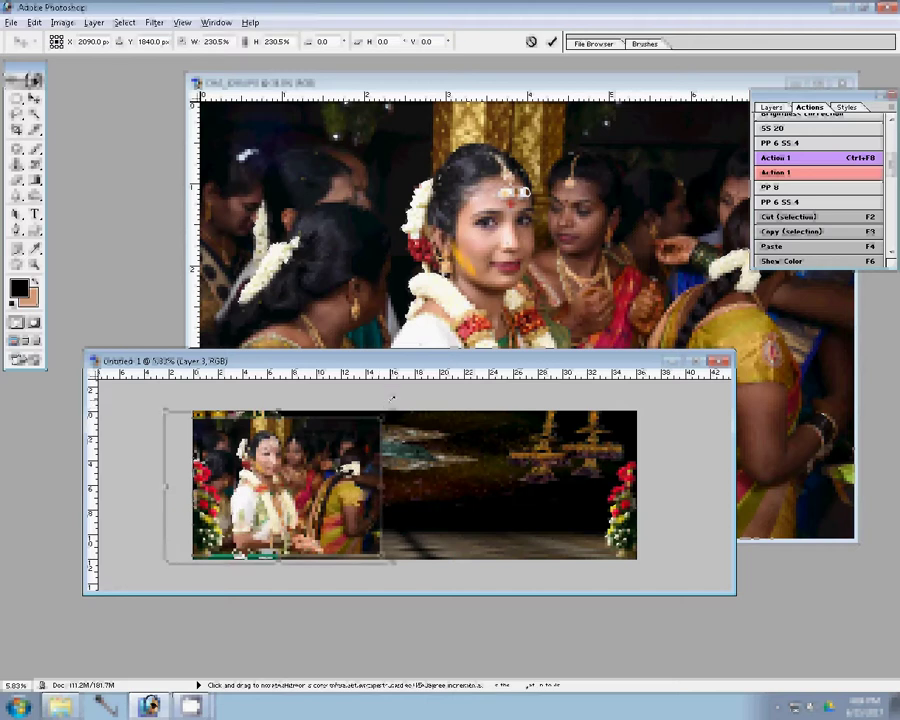
key(Return)
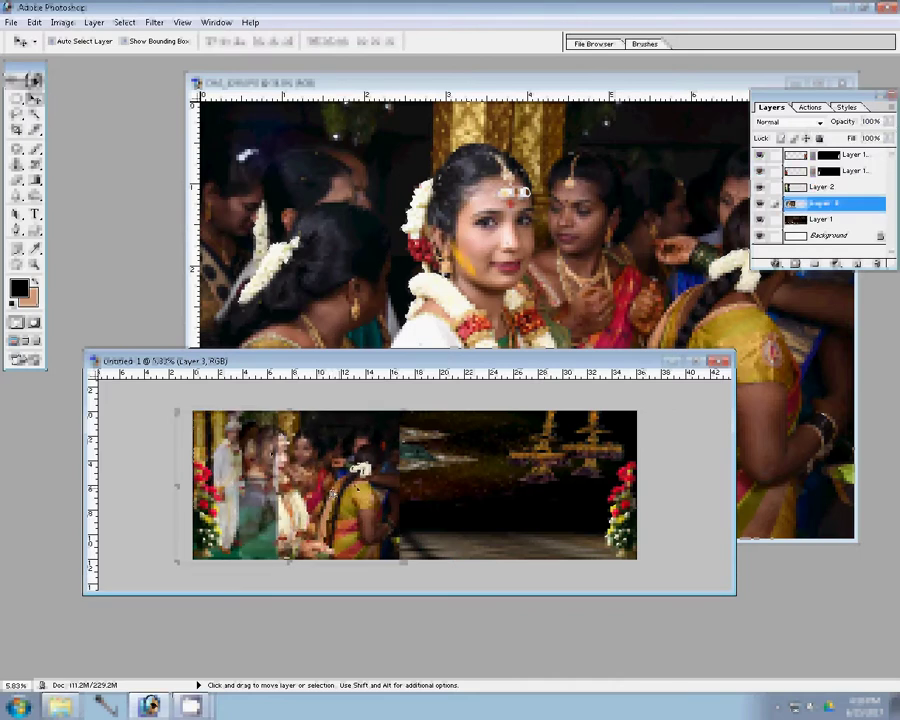
Step: Nudge the bride layer slightly right and trace a Pen path around the bride's figure
key(z)
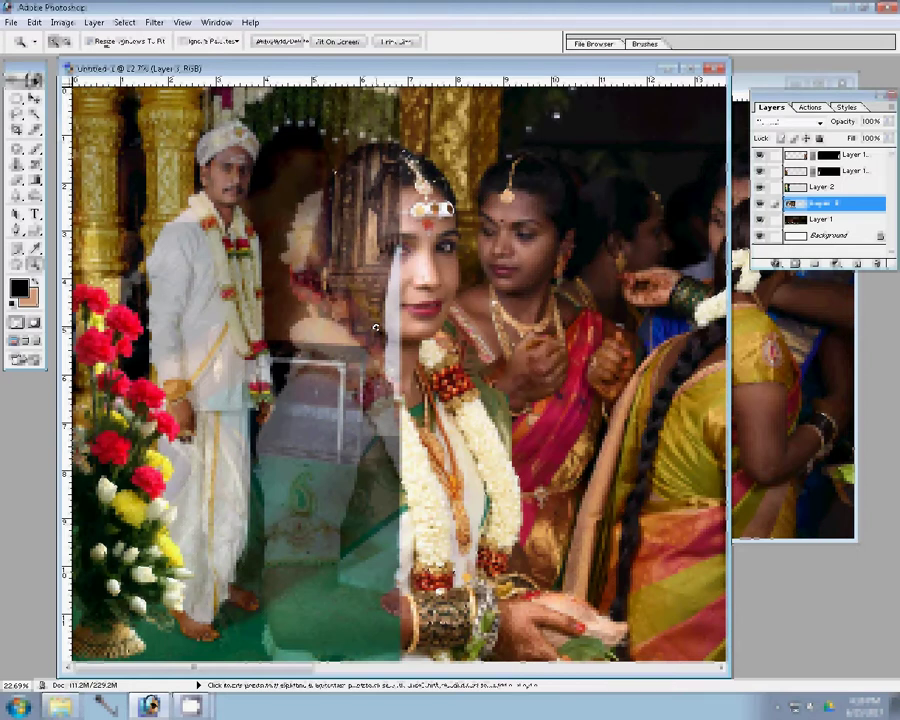
key(p)
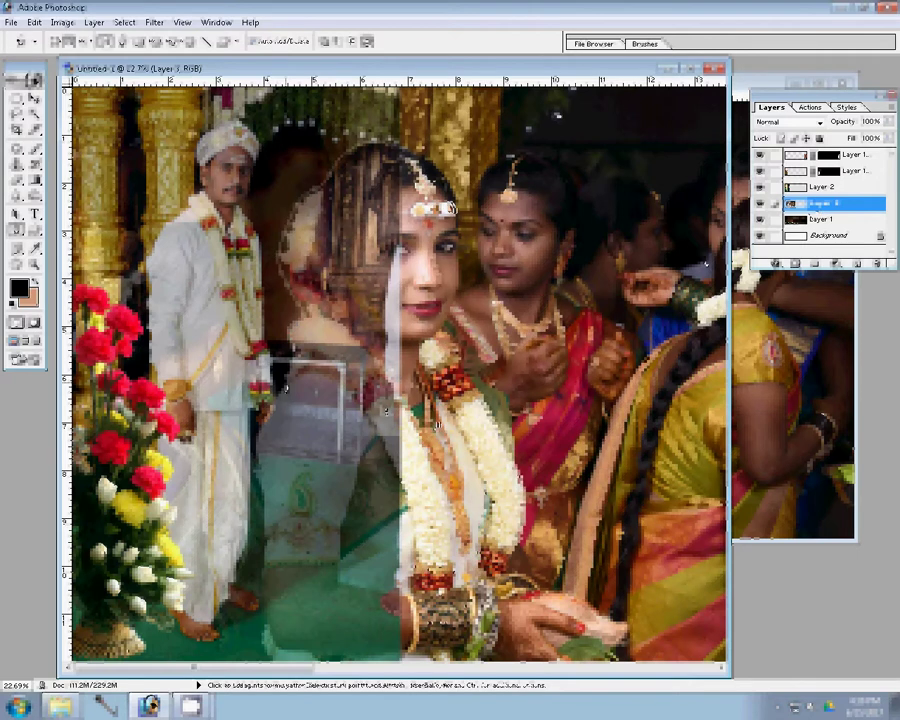
key(v)
drag(430, 424, 440, 425)
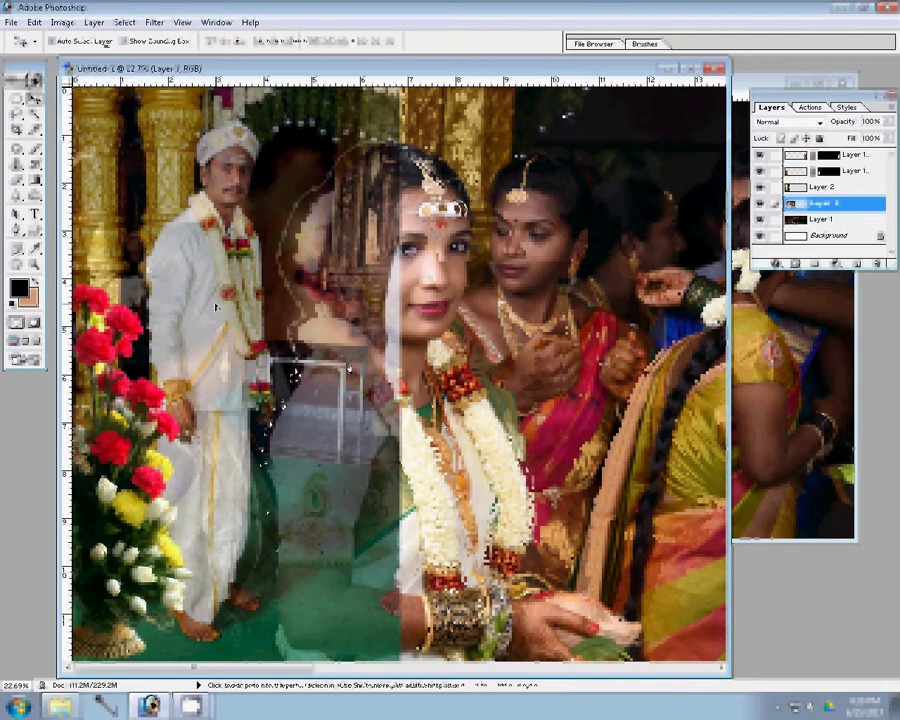
key(p)
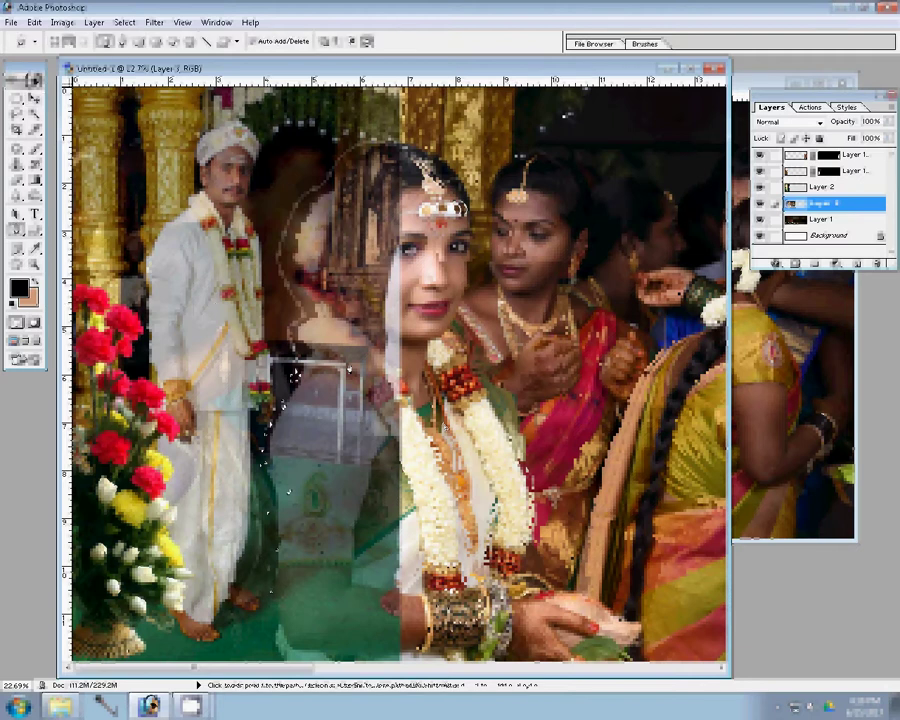
click(267, 652)
scroll(268, 652, up, 1)
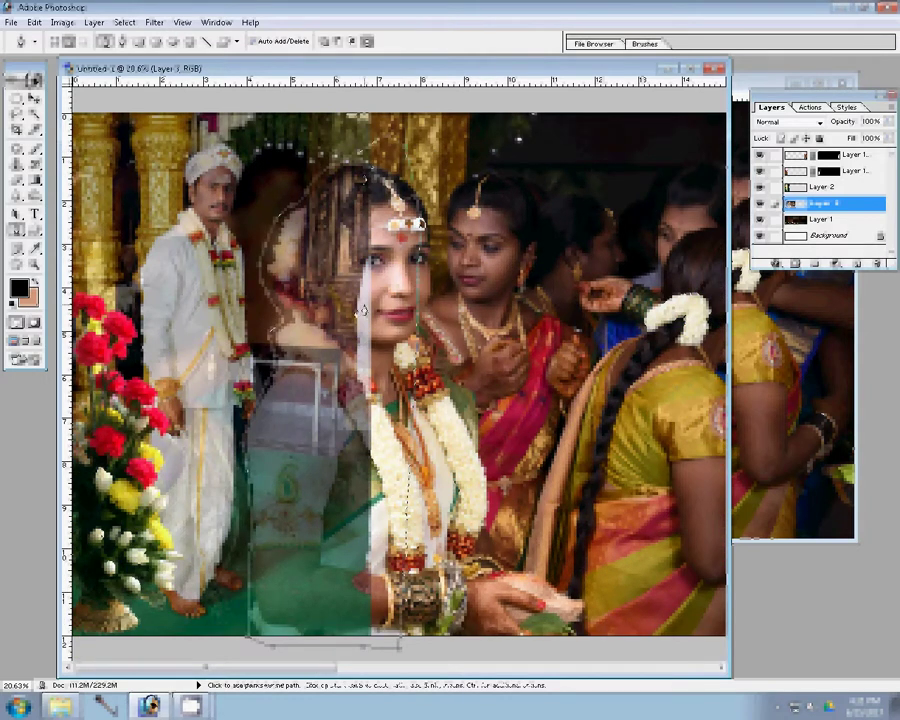
Step: Turn the bride path into a feathered selection and apply it as Layer 3's layer mask
right_click(336, 268)
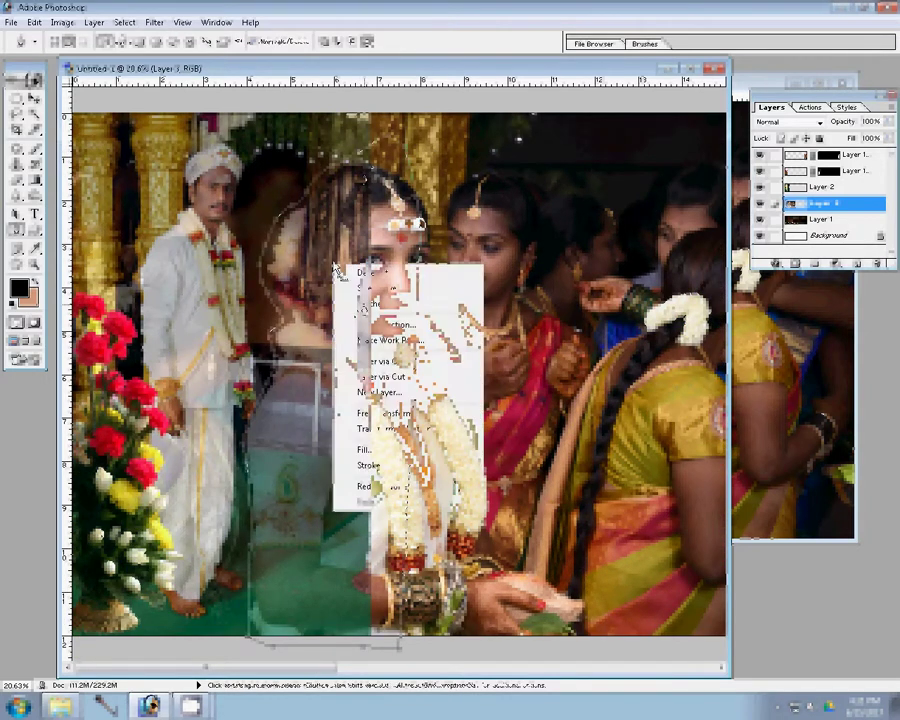
click(377, 308)
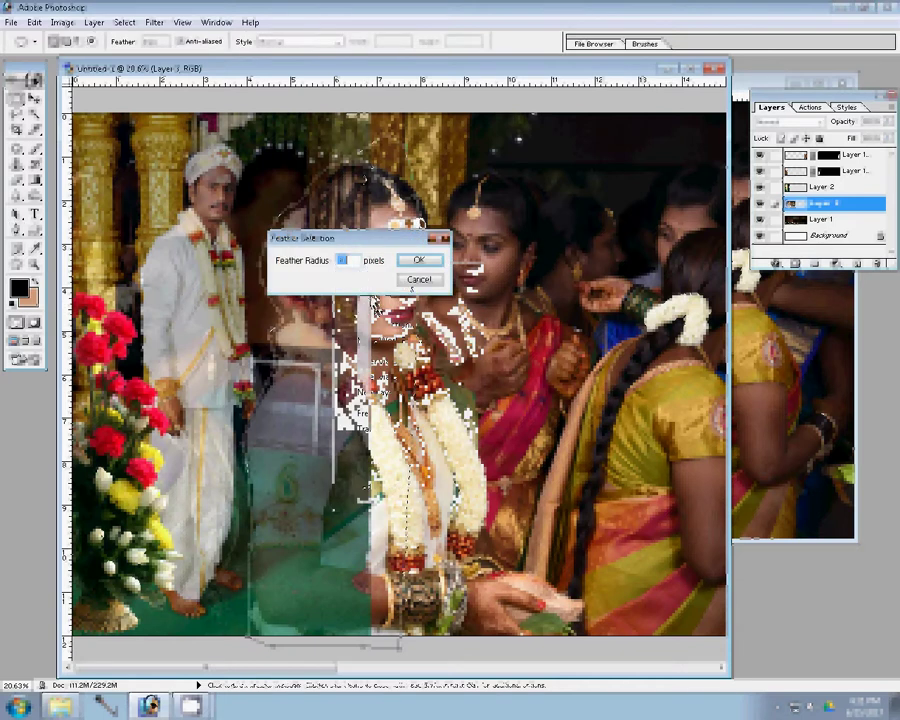
key(Return)
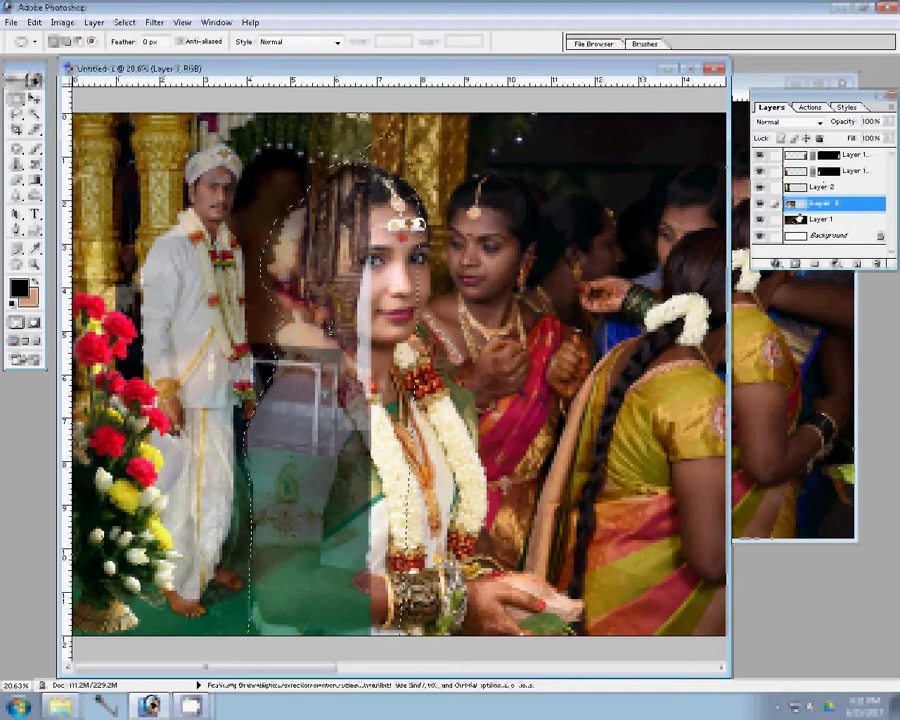
click(774, 260)
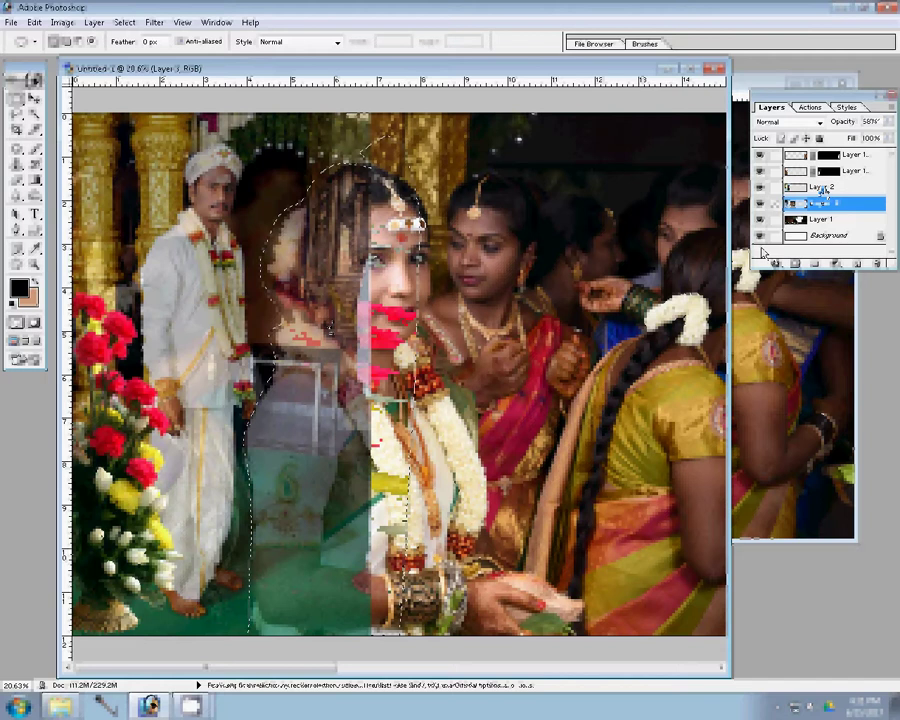
drag(852, 203, 820, 188)
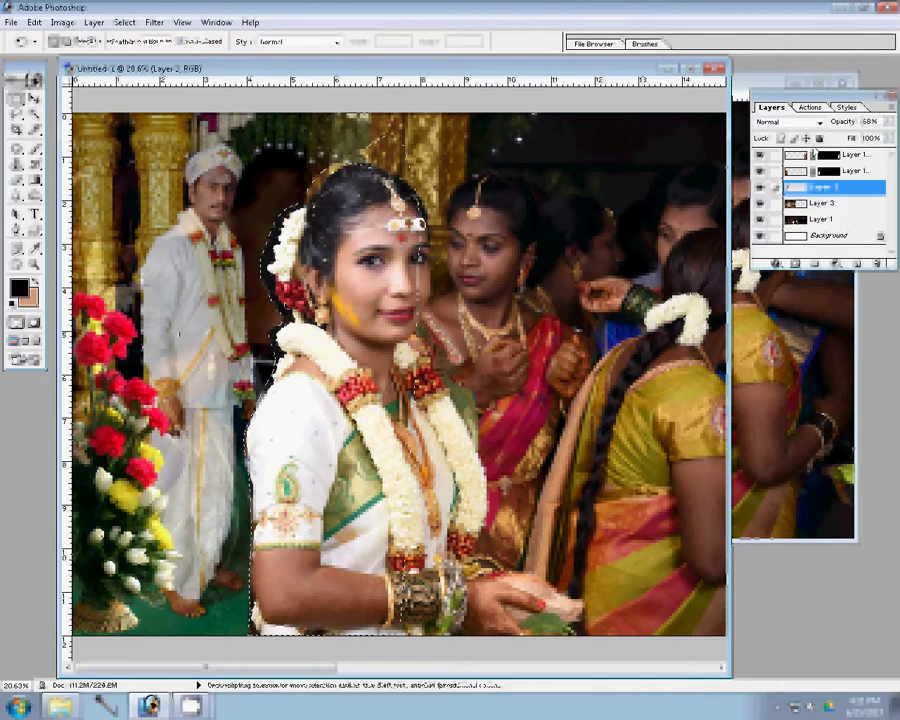
Step: Restore the groom layer to full opacity and clear the selection
key(v)
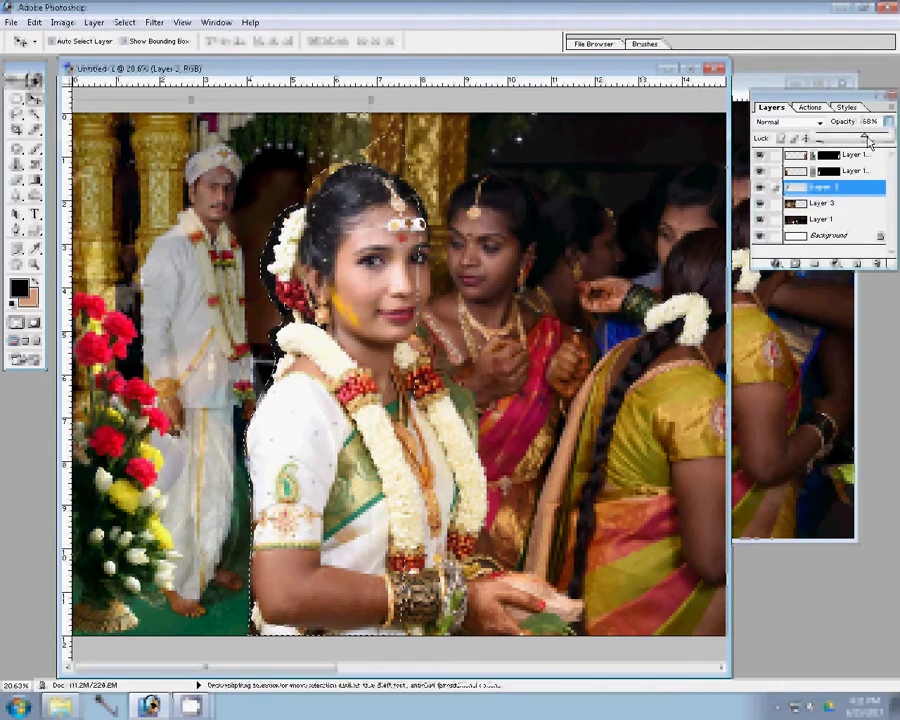
drag(868, 142, 889, 135)
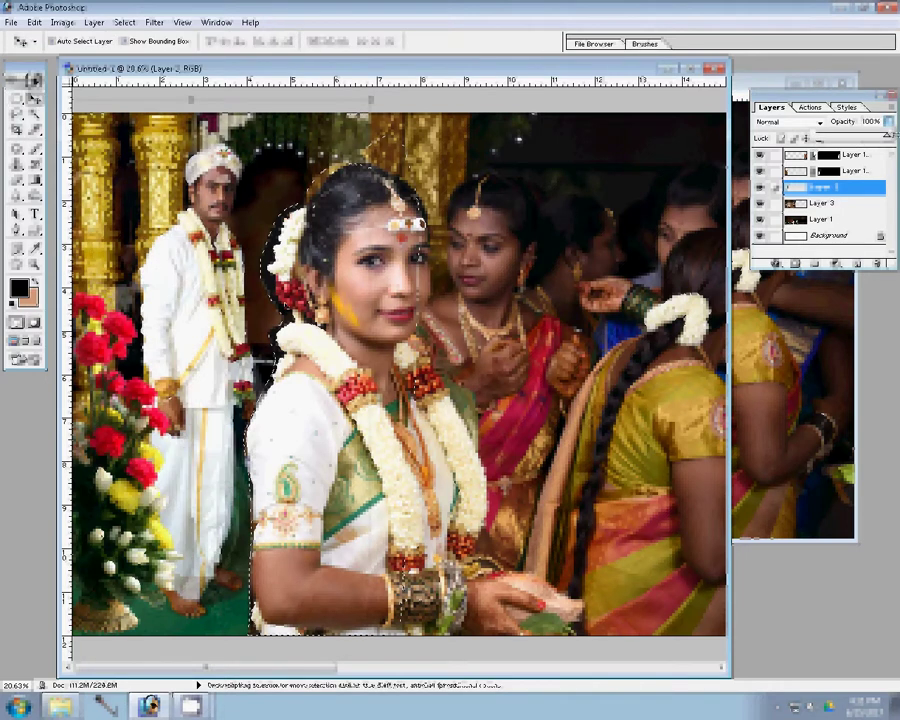
key(ctrl+d)
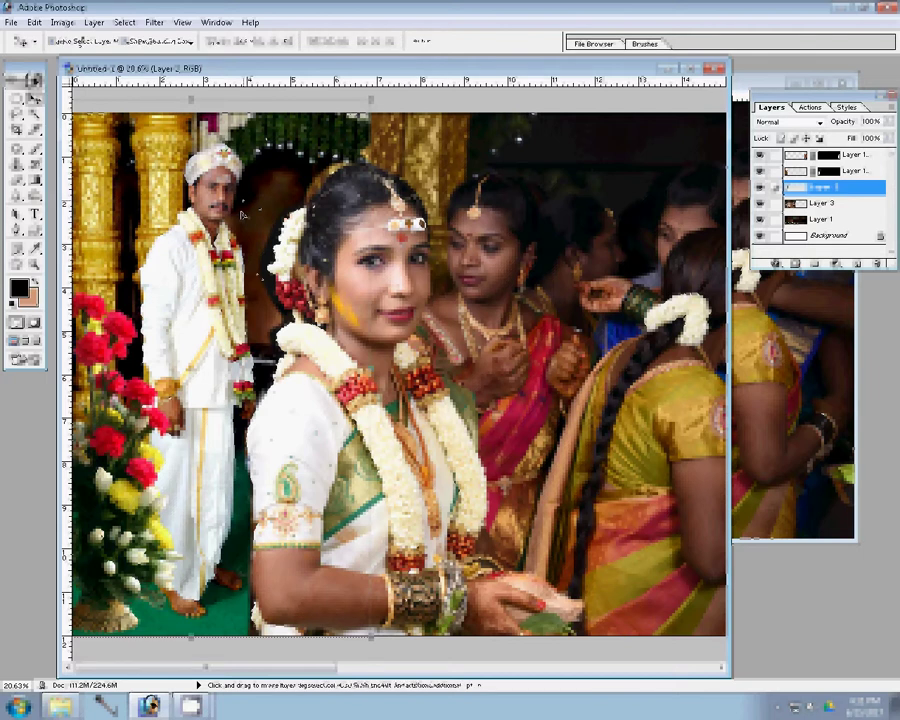
Step: Erase the dark greenery above the bride with a 300-size, 100% Eraser, then fit the spread on screen
key(e)
key(bracketright)
key(bracketright)
key(bracketright)
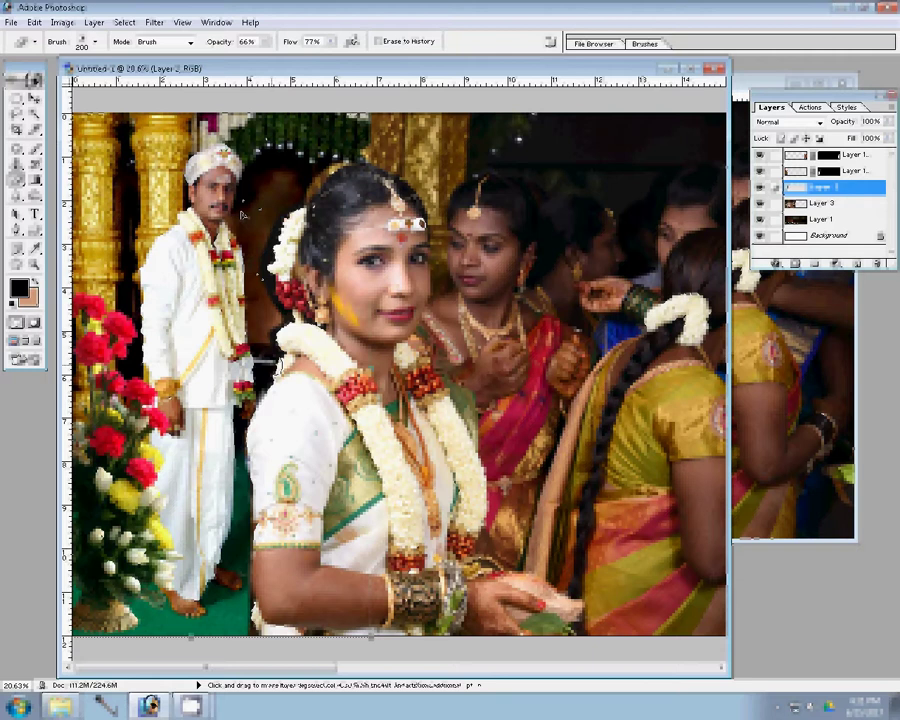
key(bracketright)
drag(265, 41, 294, 62)
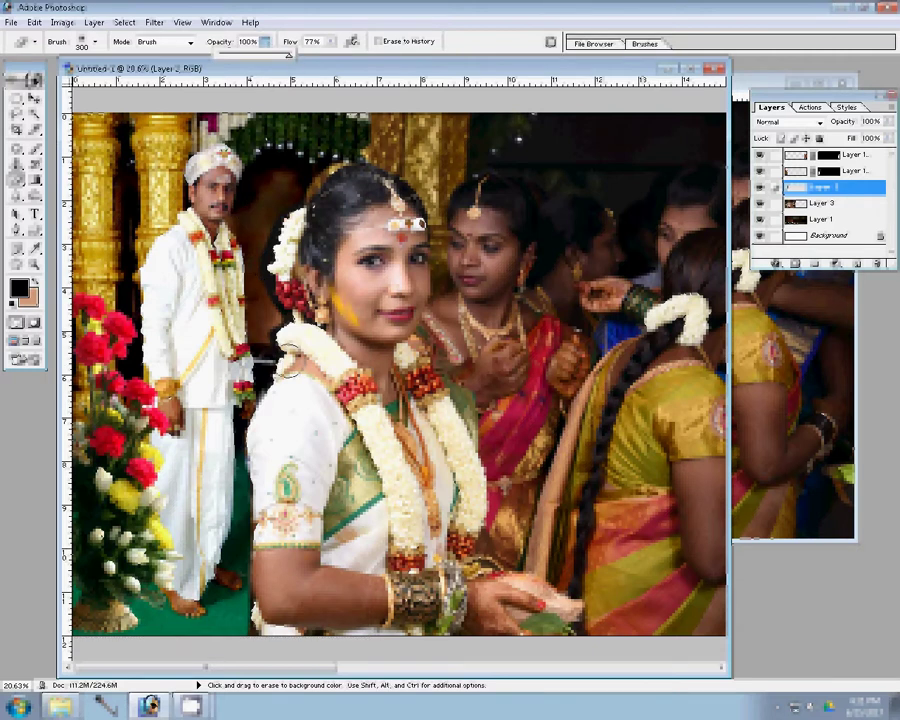
click(282, 263)
click(346, 153)
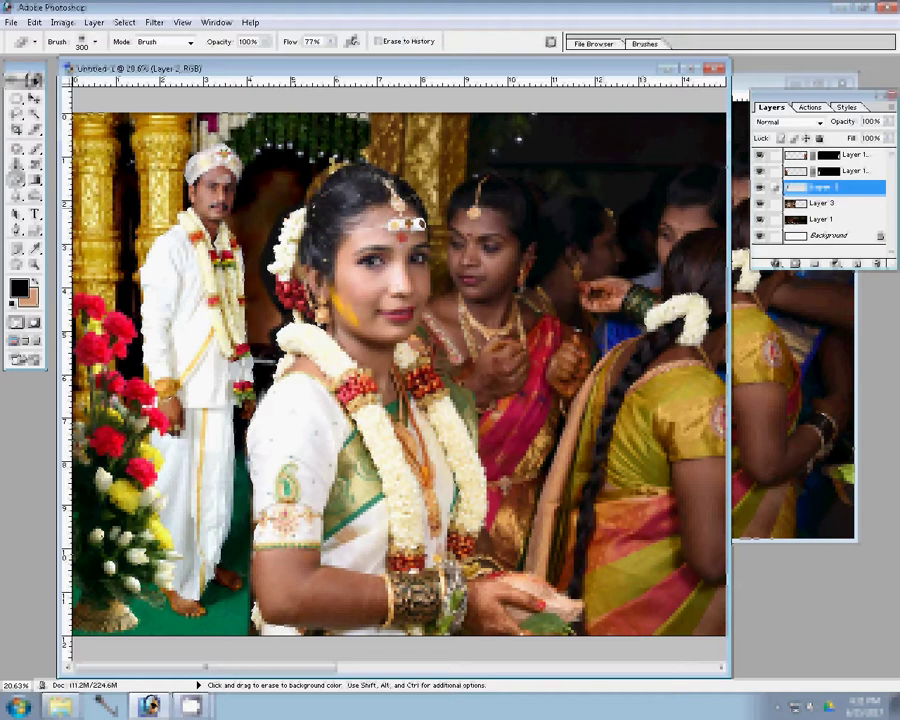
drag(347, 150, 353, 112)
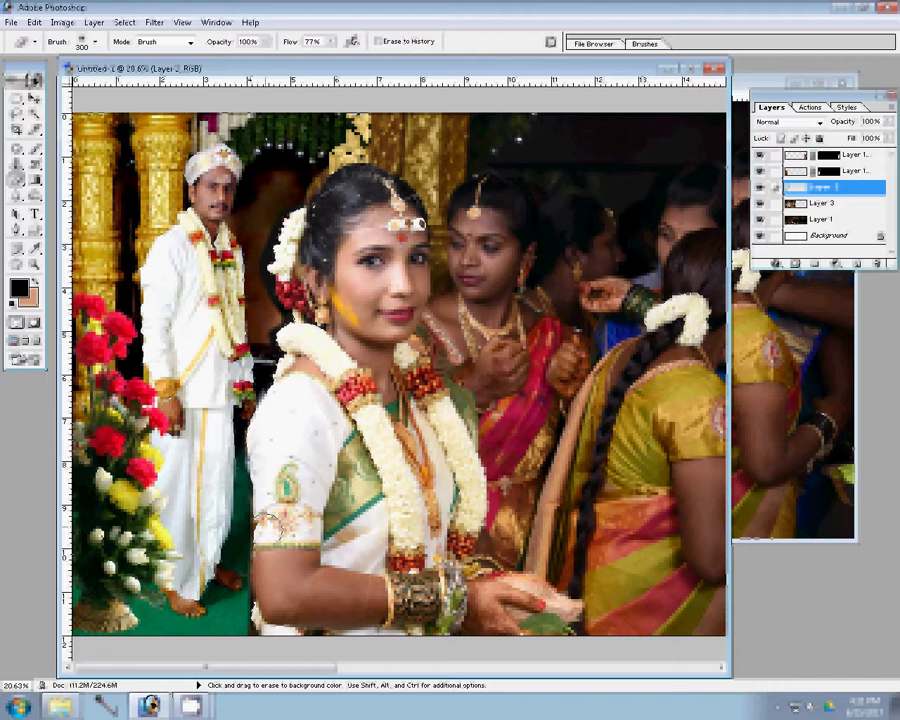
drag(320, 118, 345, 185)
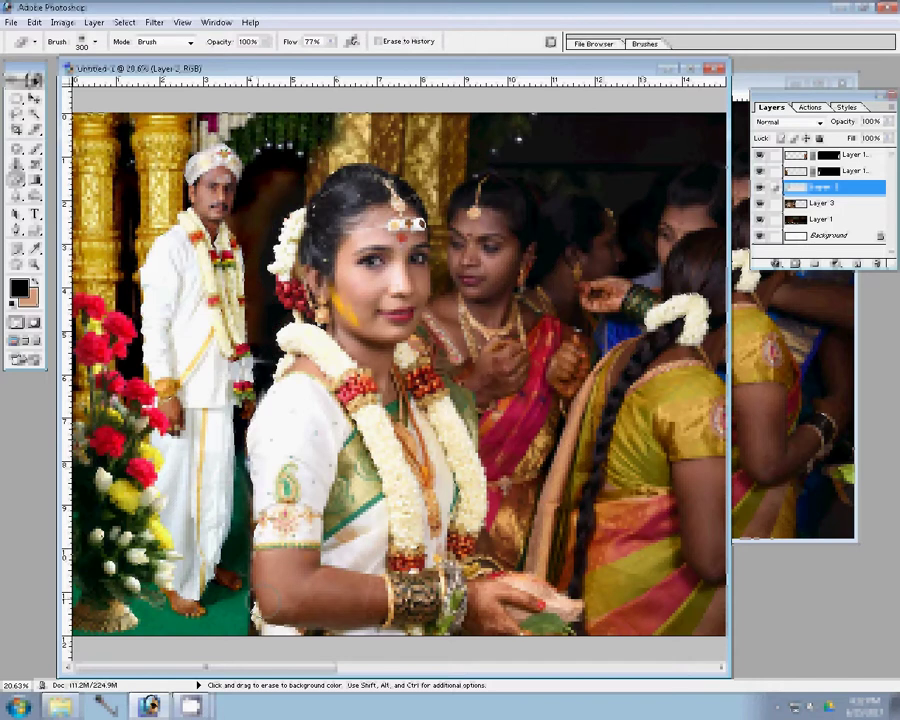
key(shift+e)
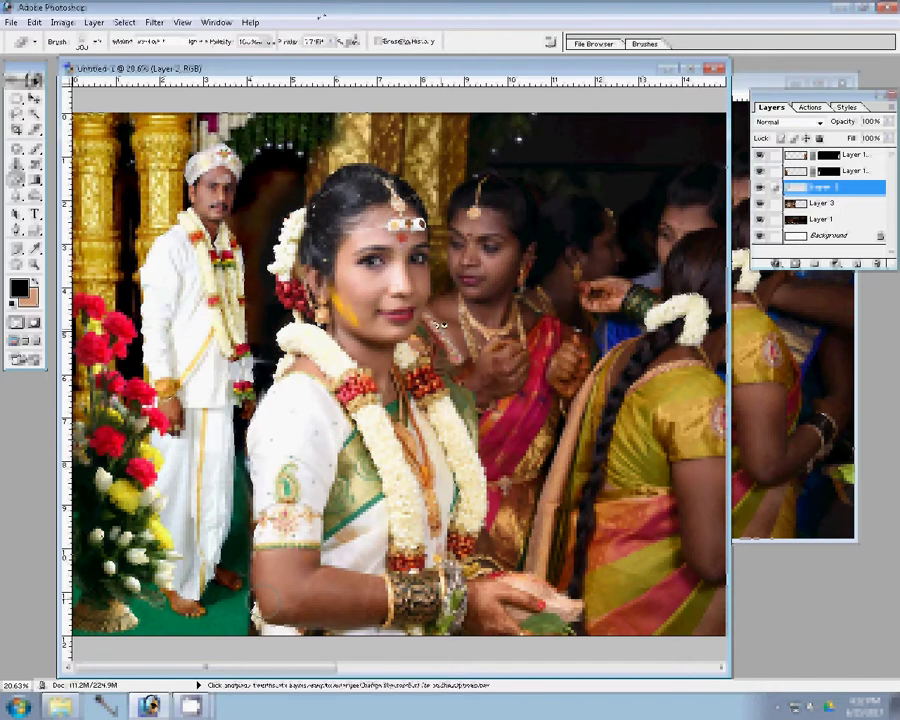
key(z)
click(330, 42)
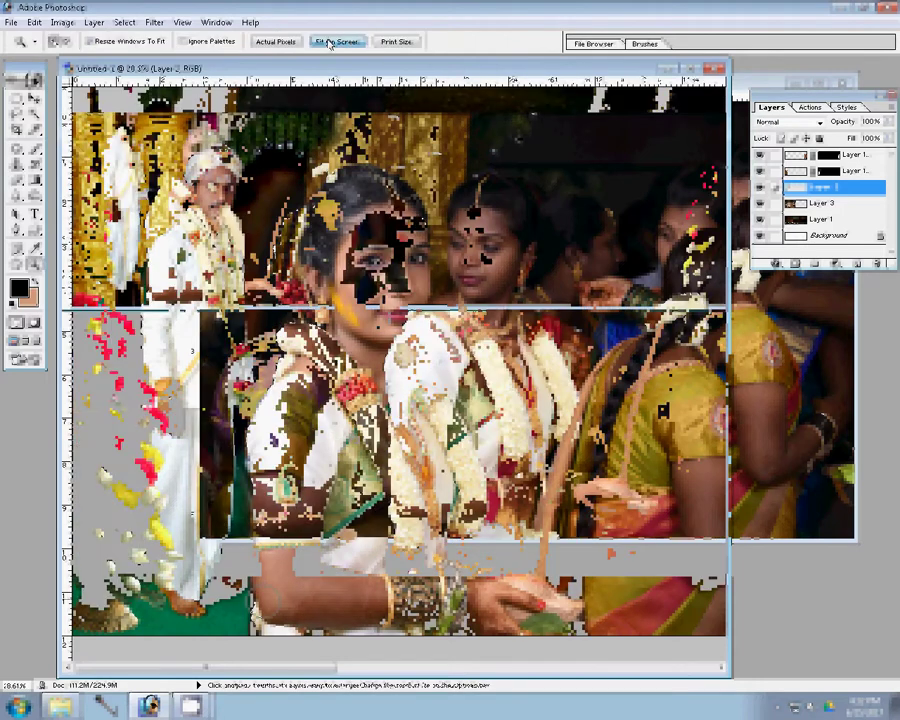
Step: Close CHA_4299.JPG with Don't Save and show the 106ND750 folder in the Open dialog
click(690, 103)
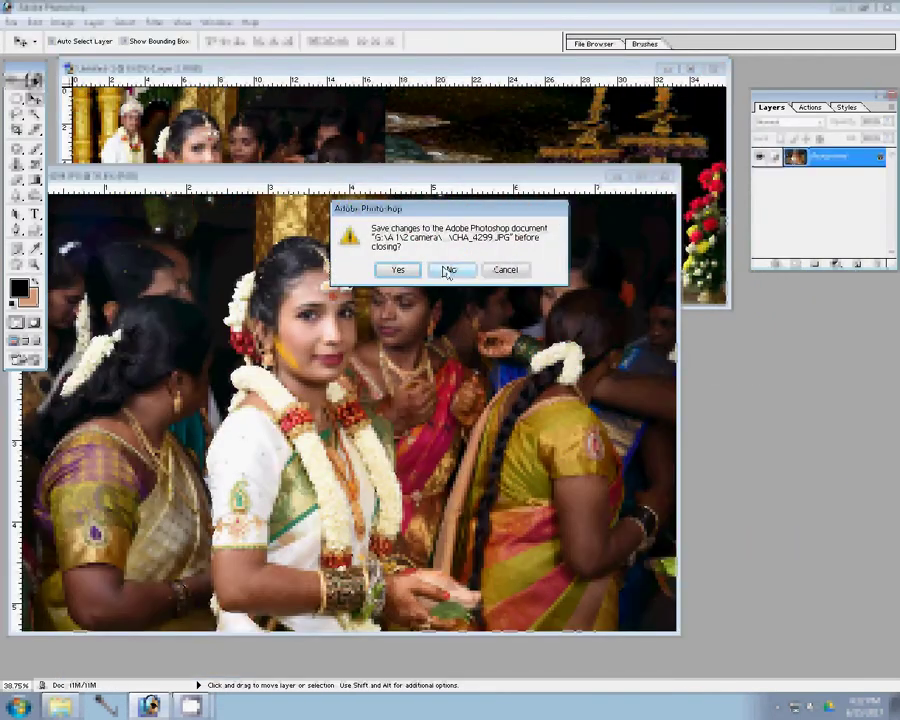
click(451, 270)
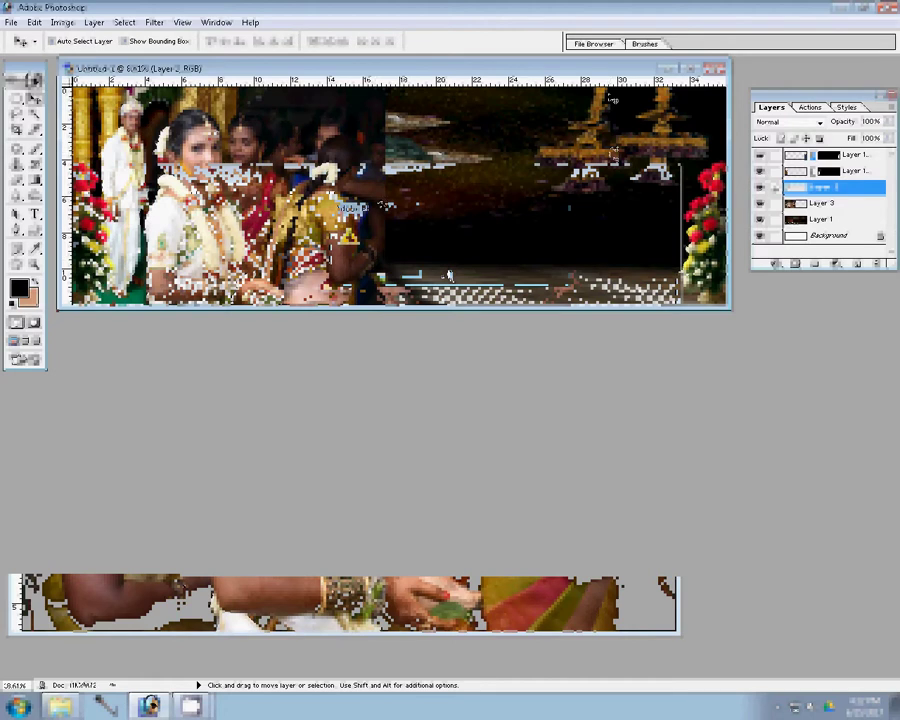
key(ctrl+o)
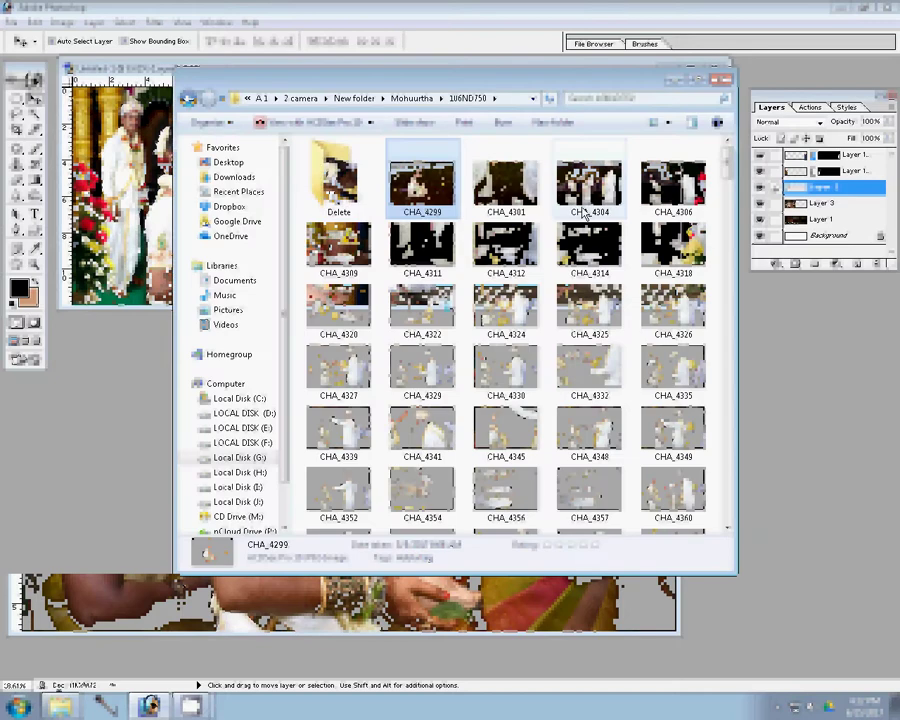
Step: Move CHA_4299 into the Delete folder and open CHA_4301.JPG
mouse_move(587, 208)
mouse_down()
mouse_move(318, 197)
mouse_move(325, 192)
mouse_up()
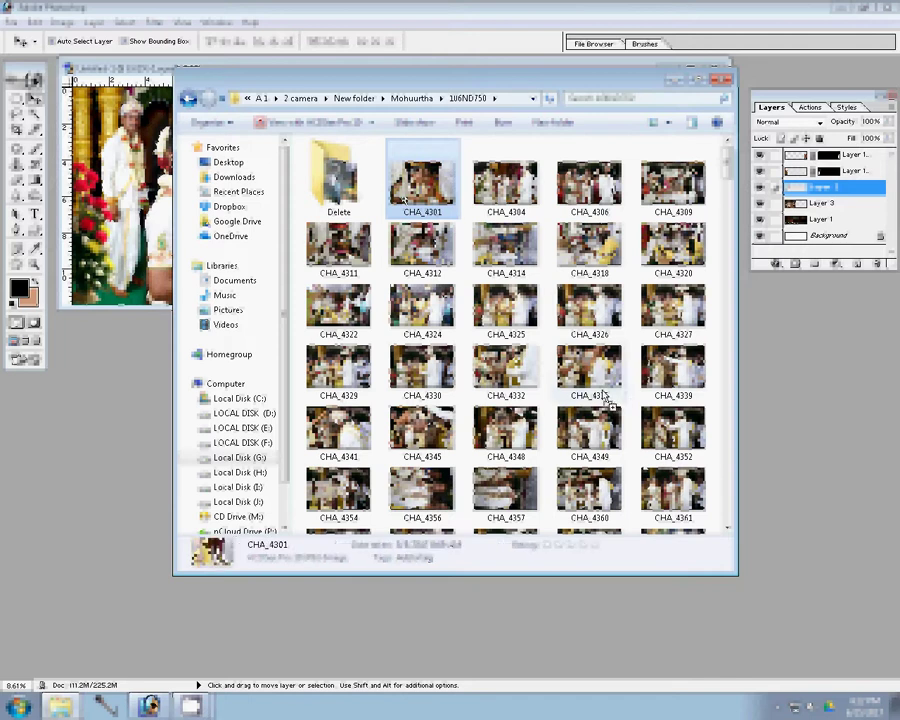
mouse_move(589, 372)
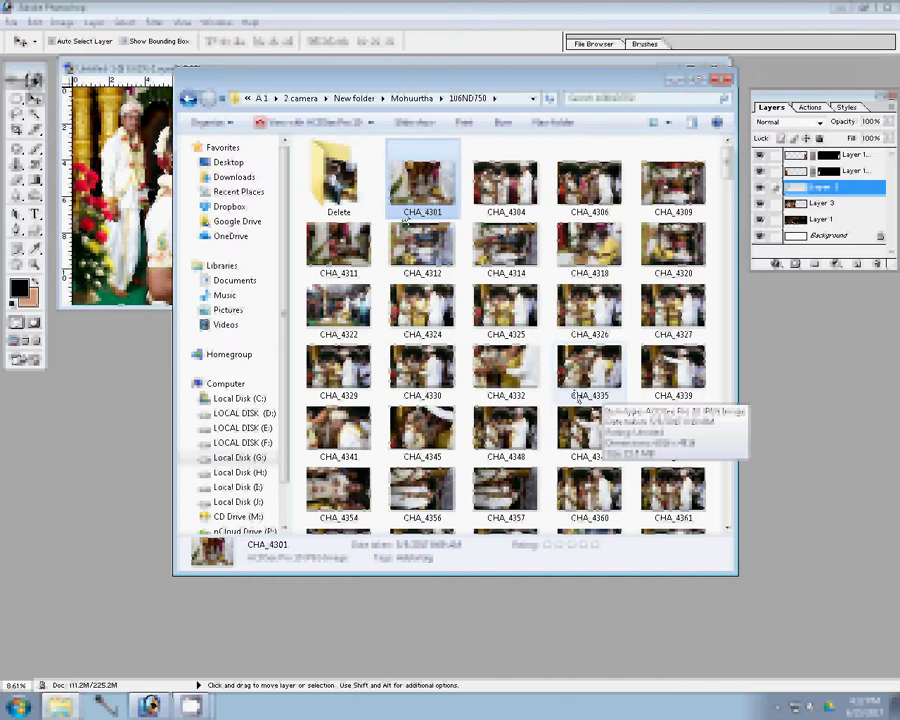
key(Return)
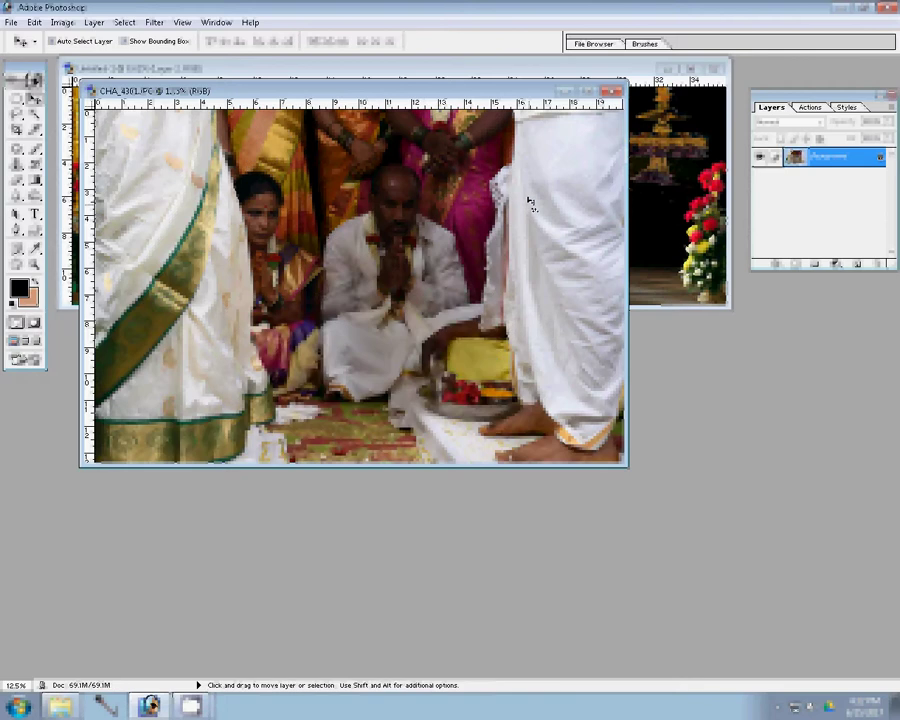
Step: Resize the CHA_4301 photo with Image Size and fit it on screen
key(ctrl+alt+i)
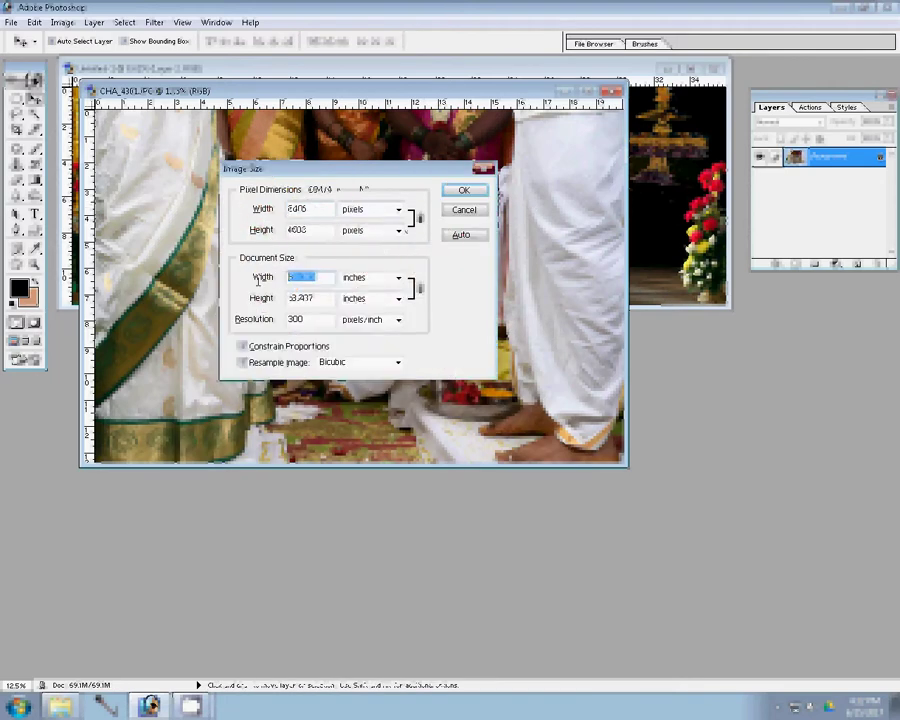
click(462, 190)
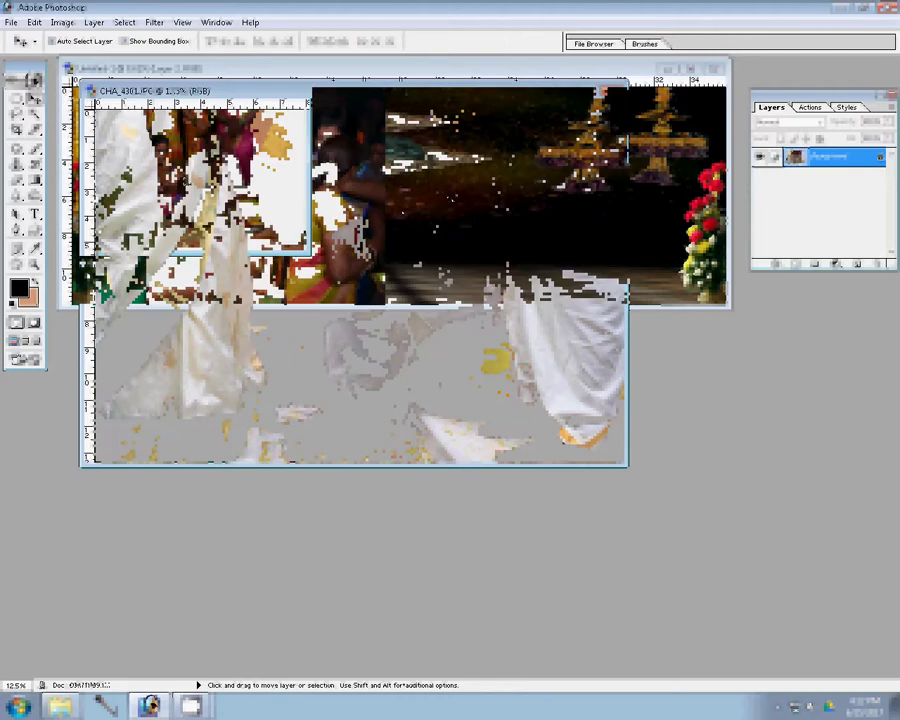
key(z)
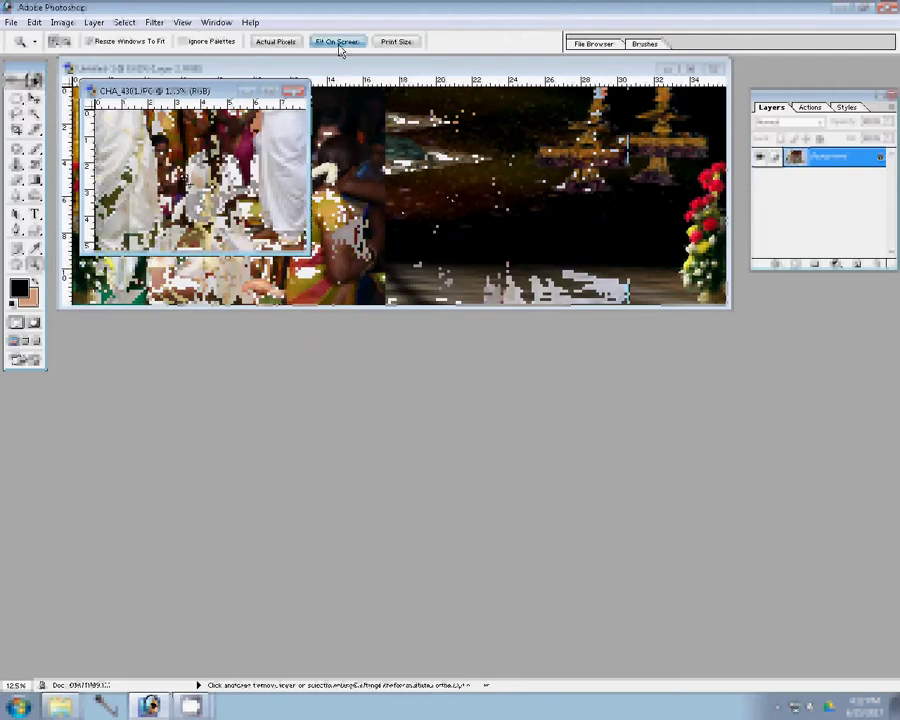
click(338, 43)
Step: Run the Sharpen and Correction actions on the CHA_4301 ceremony photo
click(810, 107)
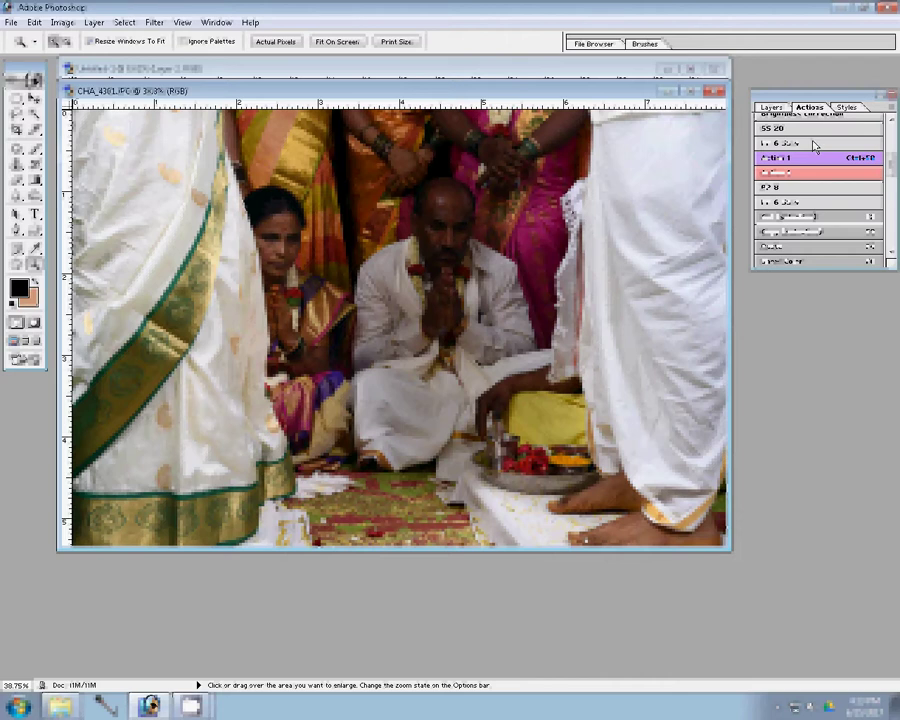
drag(893, 162, 893, 138)
click(790, 160)
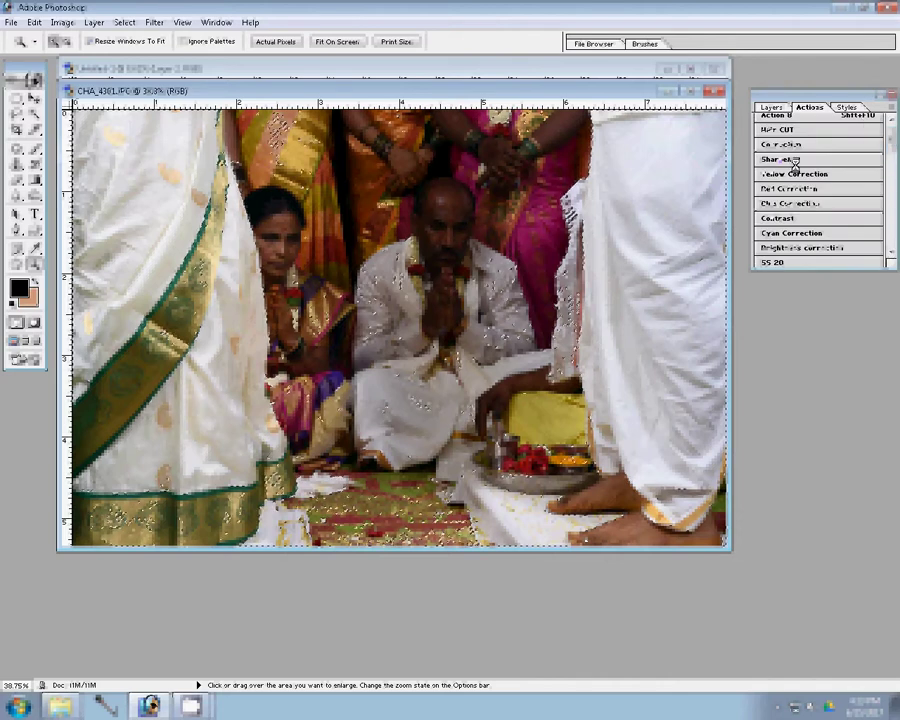
click(785, 145)
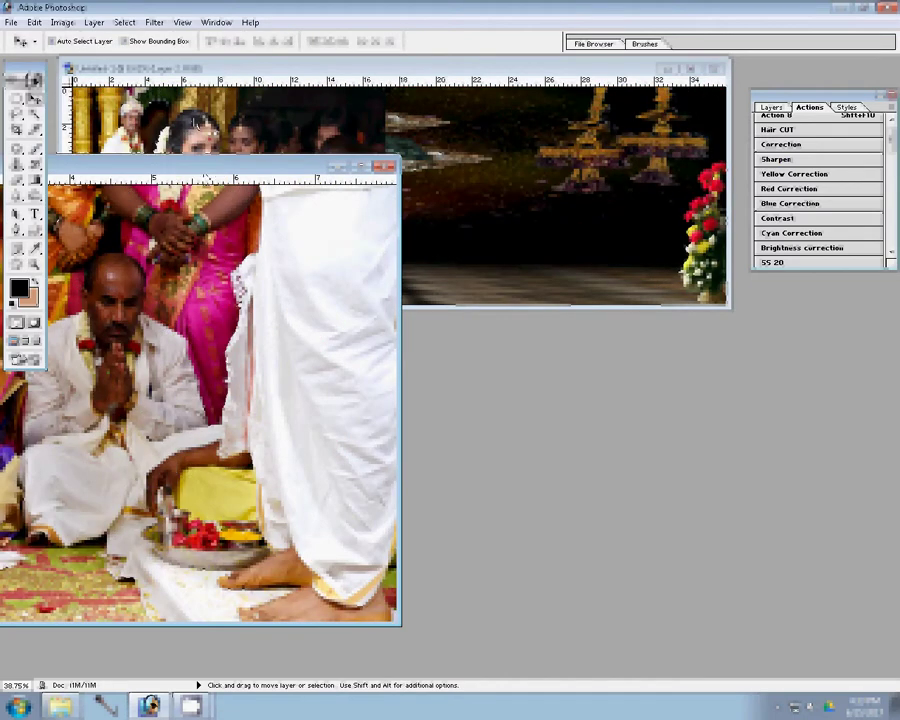
Step: Place the CHA_4301 photo into the spread's upper middle beside the couple
click(370, 145)
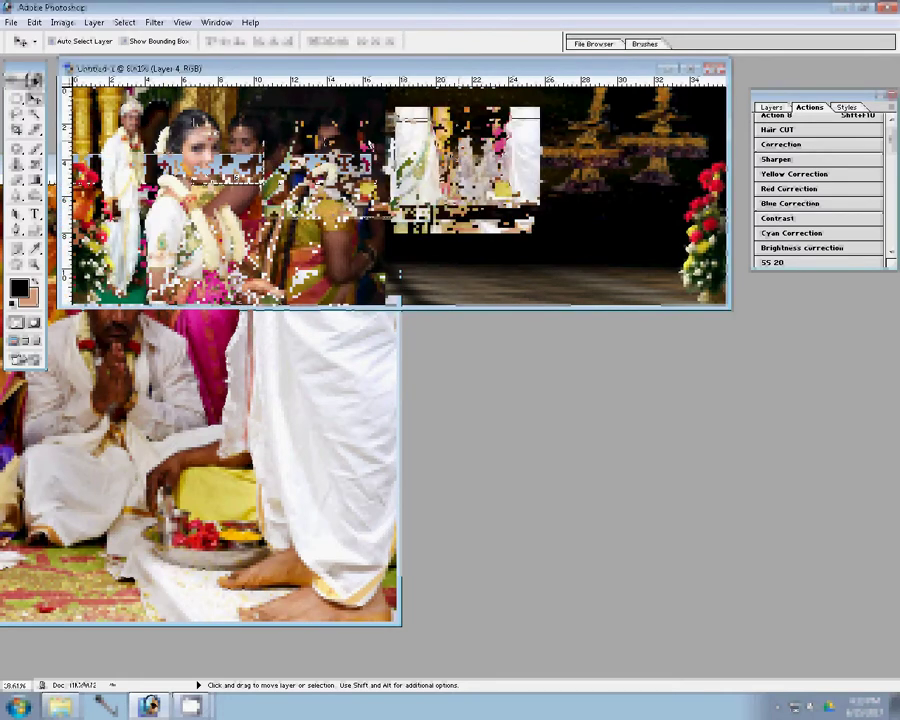
drag(467, 156, 479, 144)
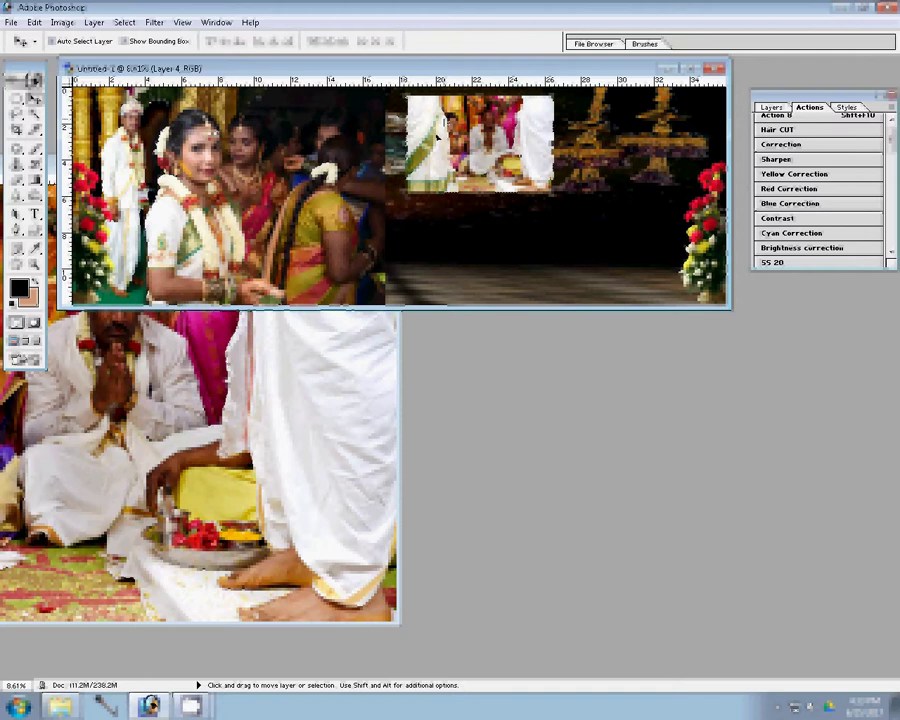
drag(448, 120, 436, 140)
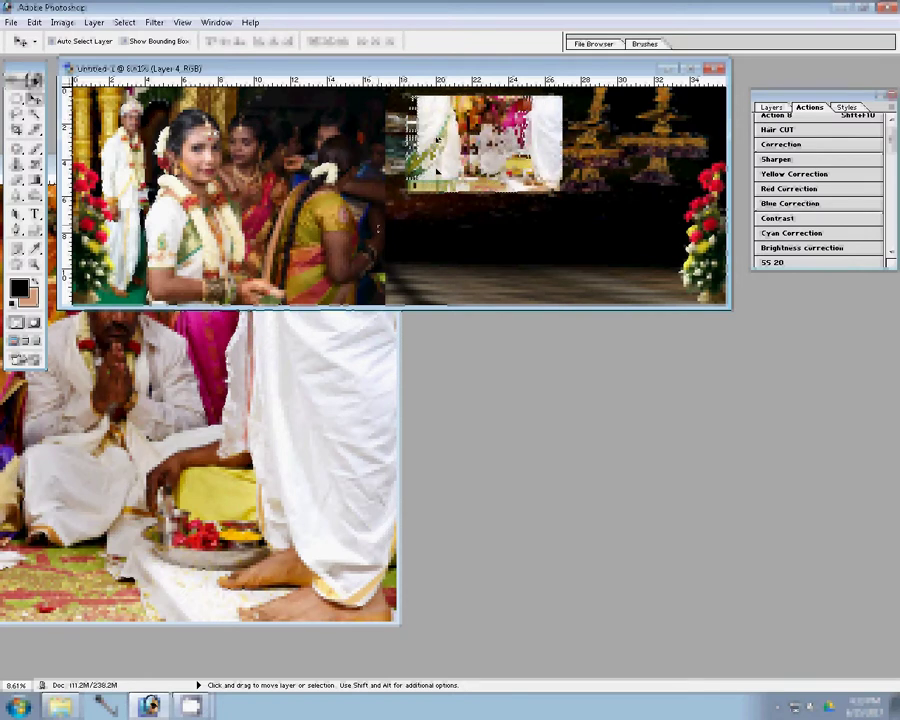
Step: Close the CHA_4301 source file without saving and return to Explorer
click(210, 415)
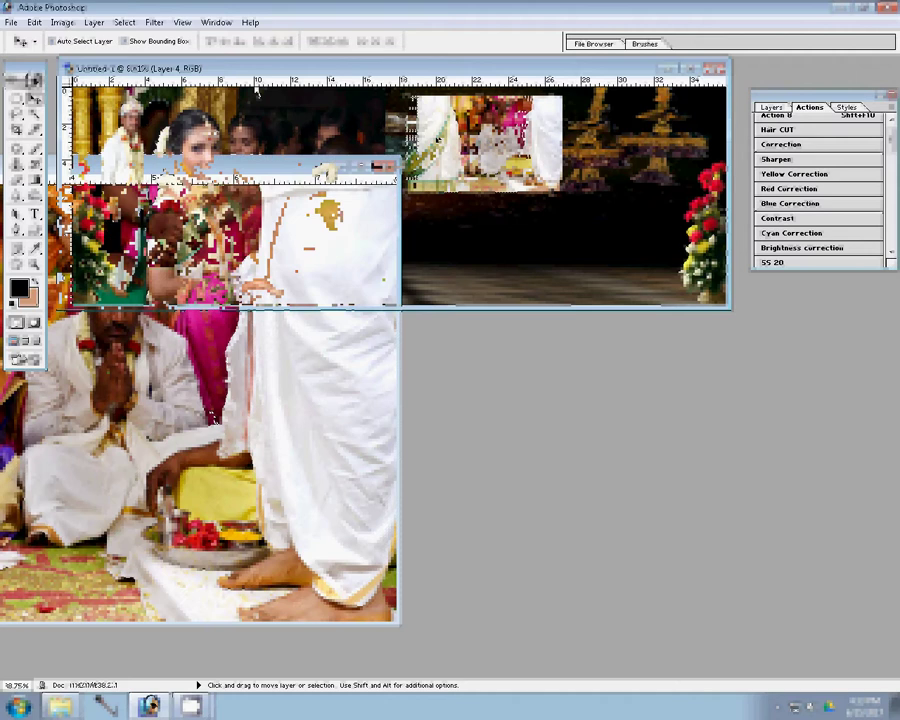
key(ctrl+w)
click(451, 273)
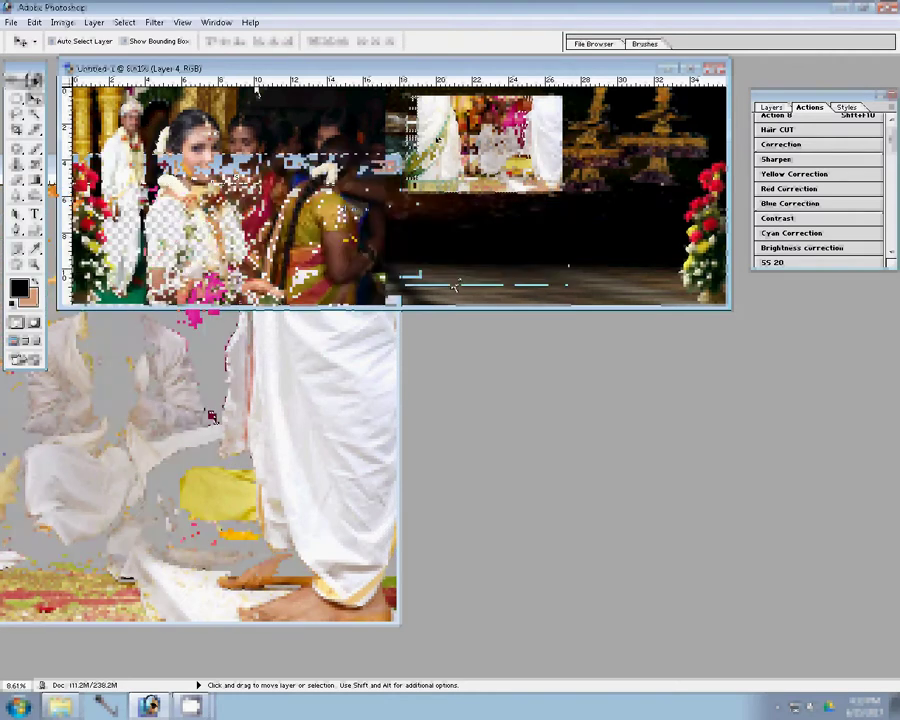
click(62, 707)
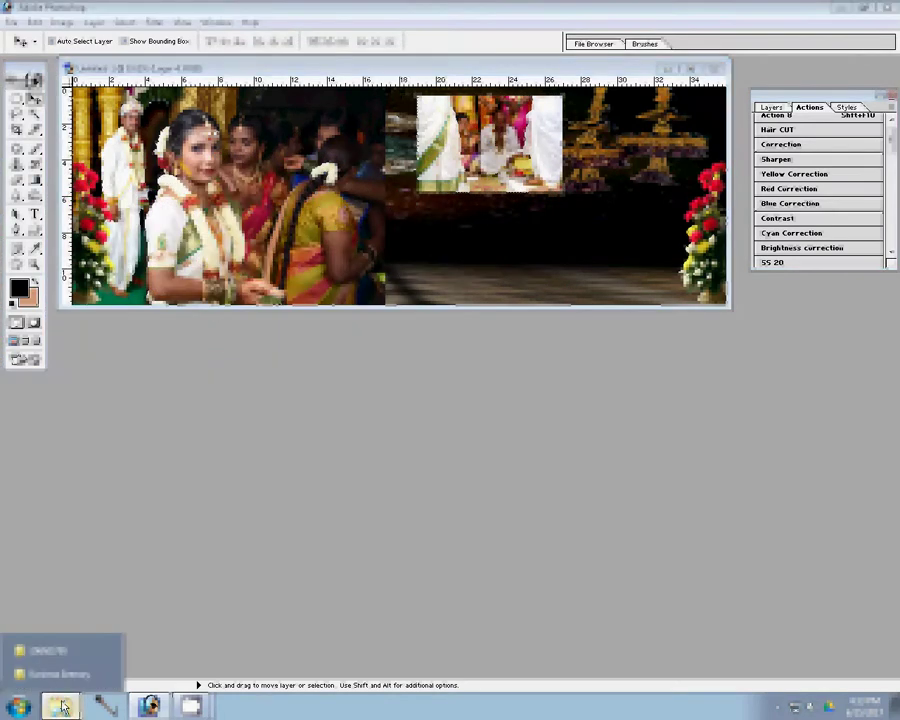
Step: Select CHA_4304 and CHA_4306 in the 106ND750 folder to open them in Photoshop
click(48, 650)
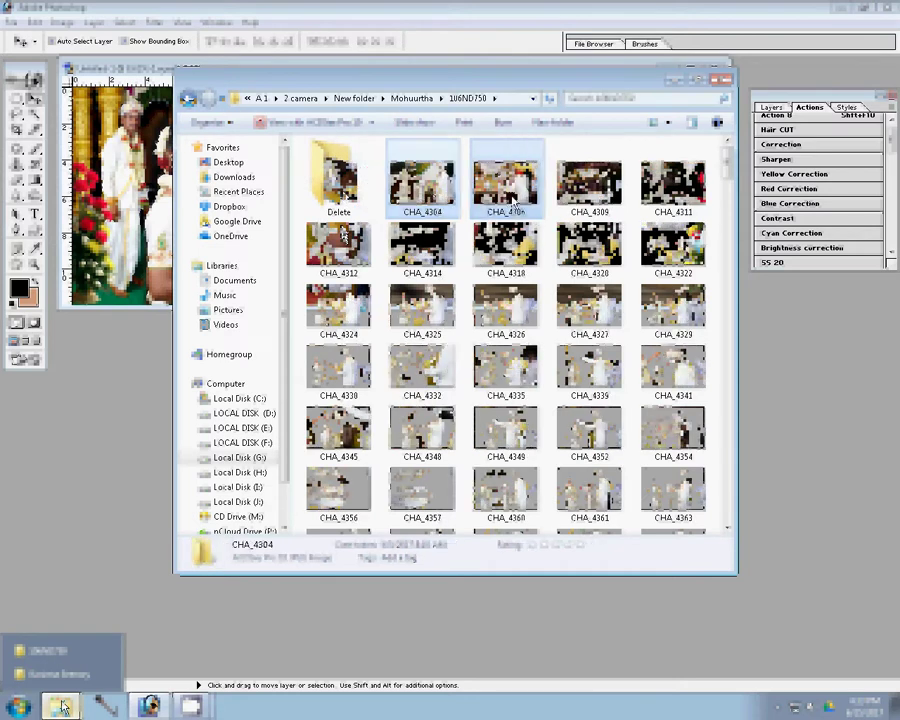
ctrl+click(513, 200)
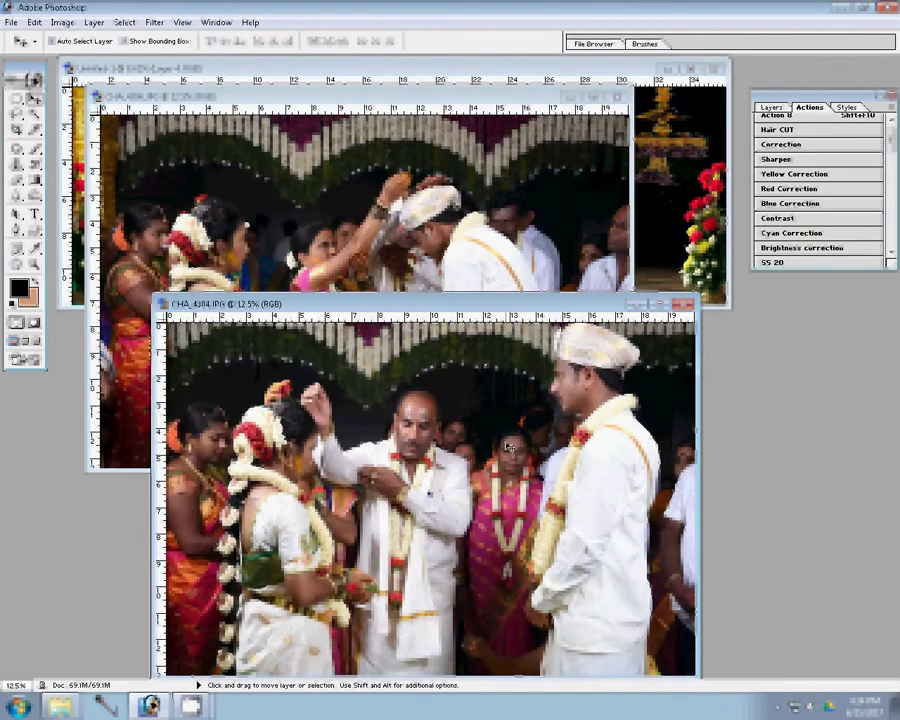
Step: Resize the two ceremony photos to 6000 px and 8 inches wide
key(ctrl+alt+i)
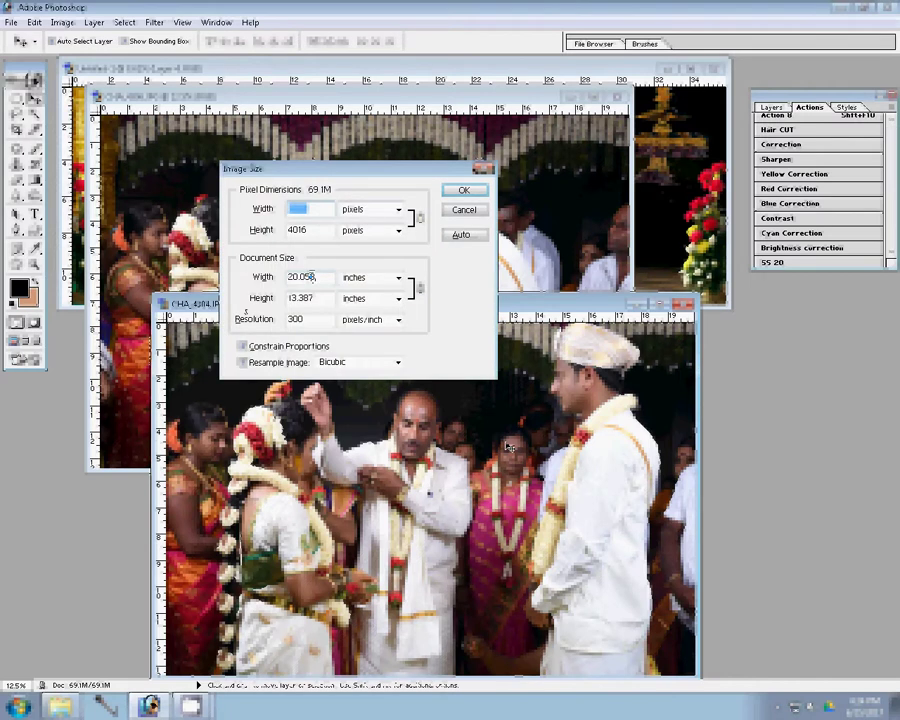
text(6000)
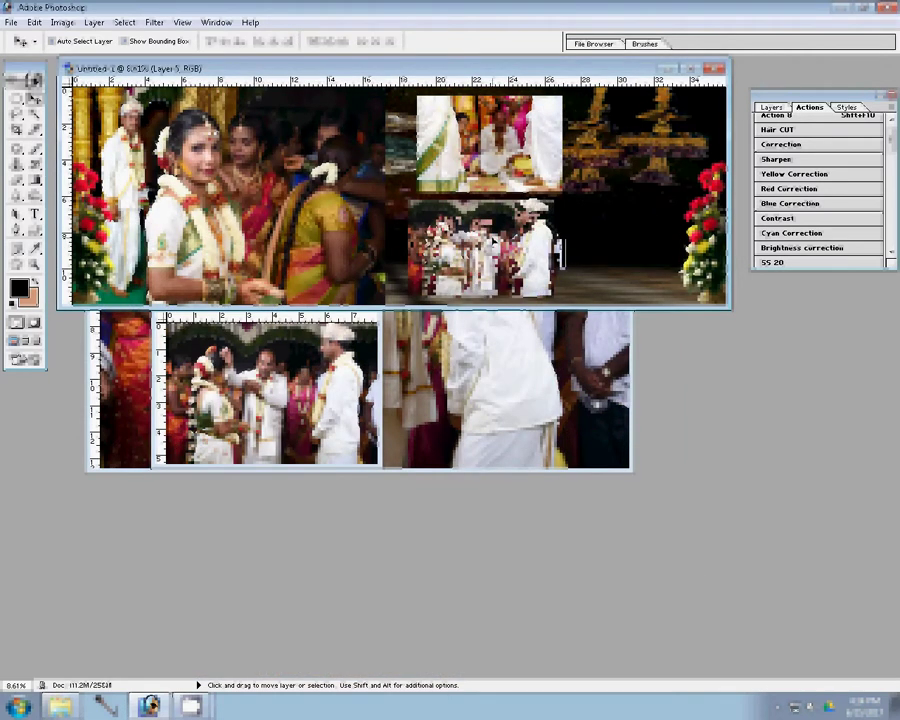
click(428, 400)
key(ctrl+alt+i)
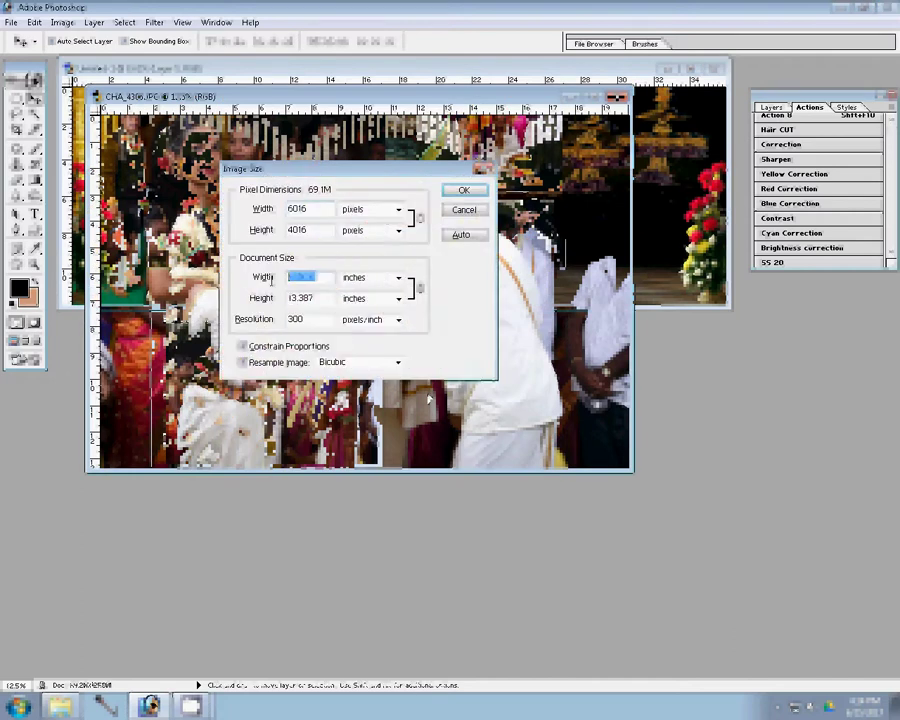
text(8)
key(Return)
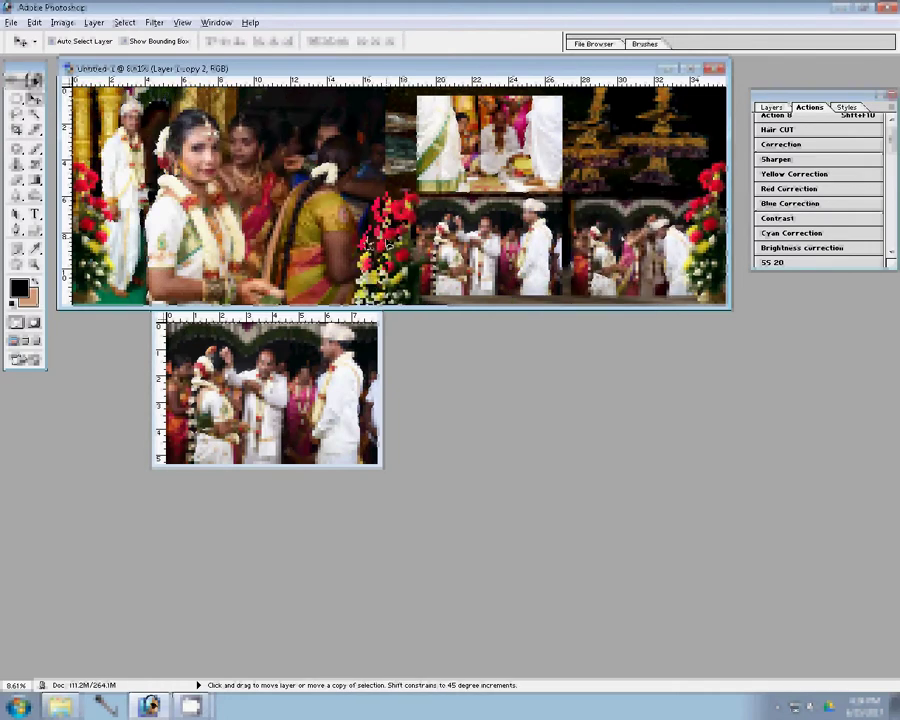
Step: Flip the flower bouquet copy horizontally and place it beside the lower photos
key(ctrl+t)
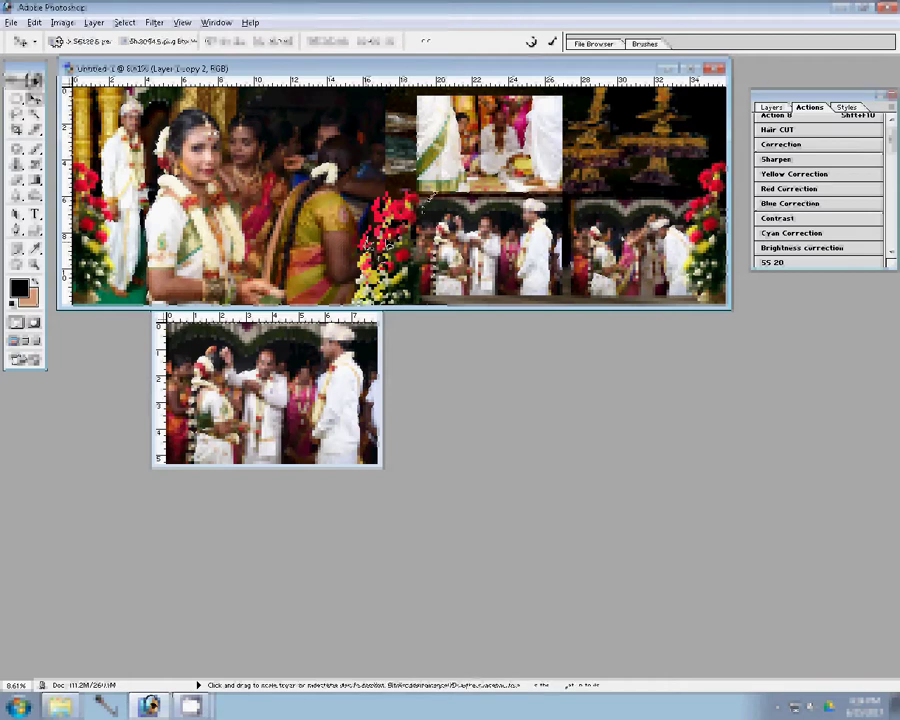
right_click(425, 195)
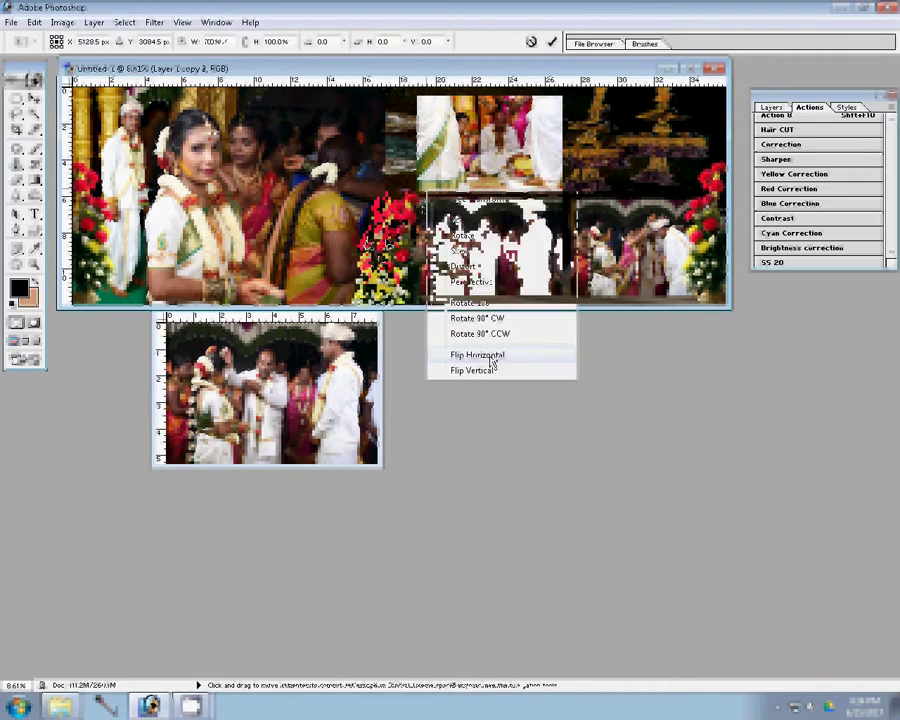
click(490, 355)
key(Return)
drag(410, 258, 400, 258)
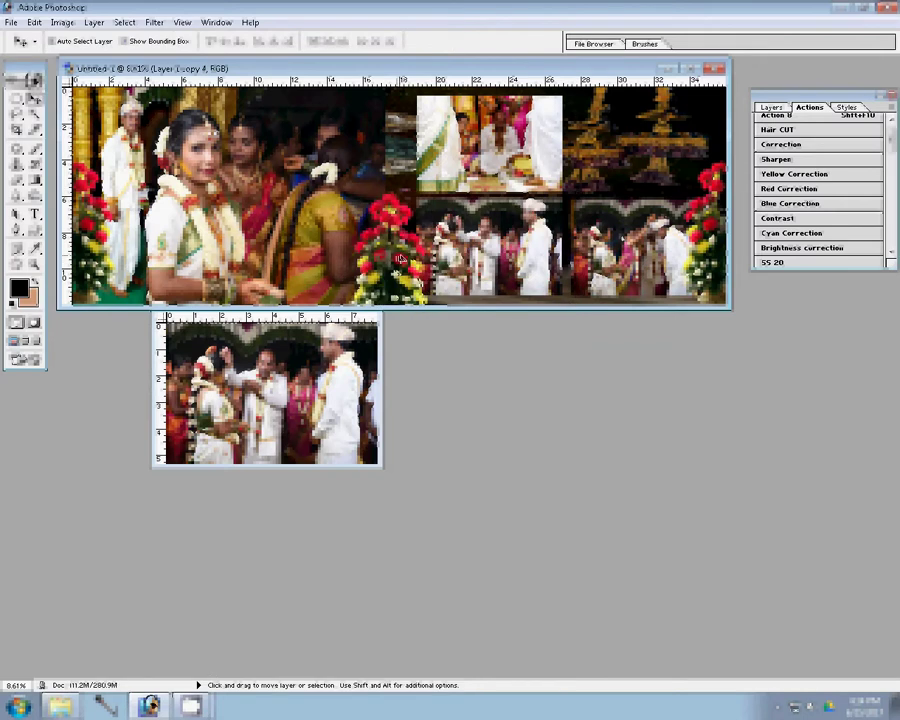
key(ctrl+Tab)
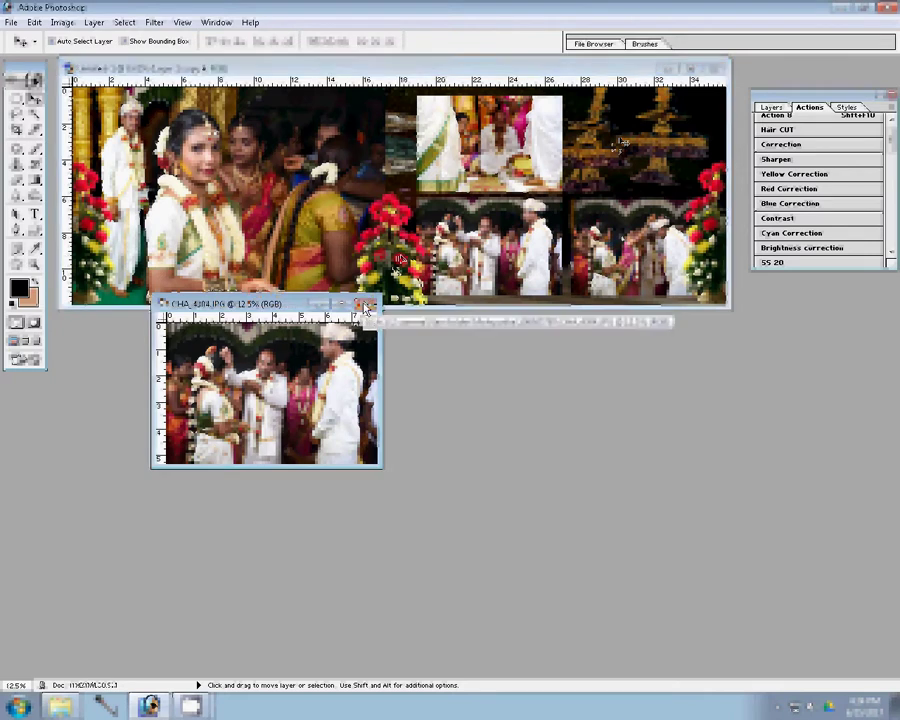
Step: Close CHA_4304 without saving and move two unwanted photos into the Delete folder
click(366, 306)
click(462, 267)
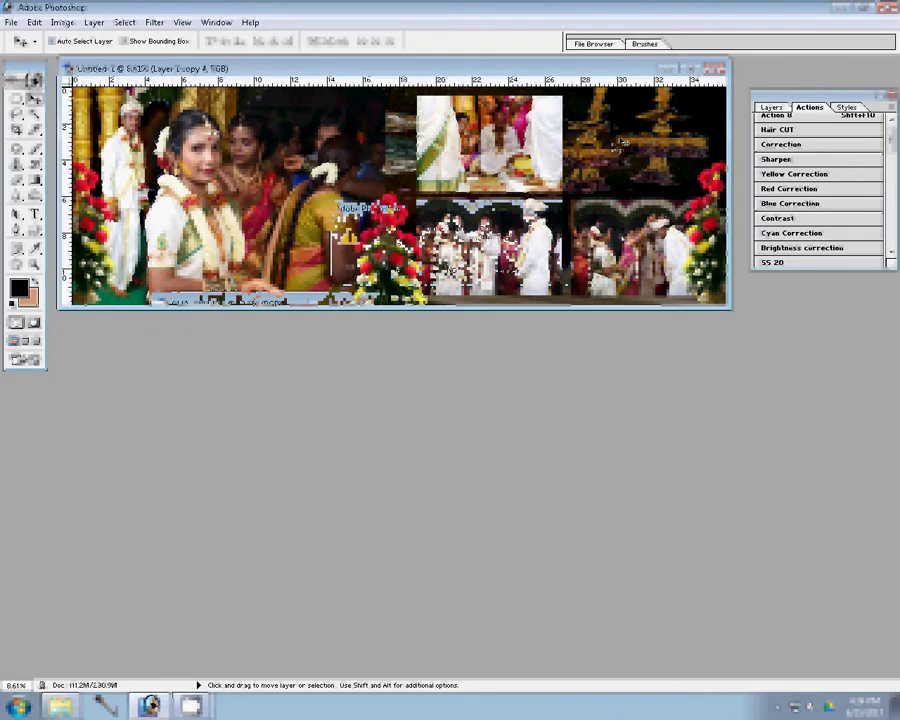
click(62, 708)
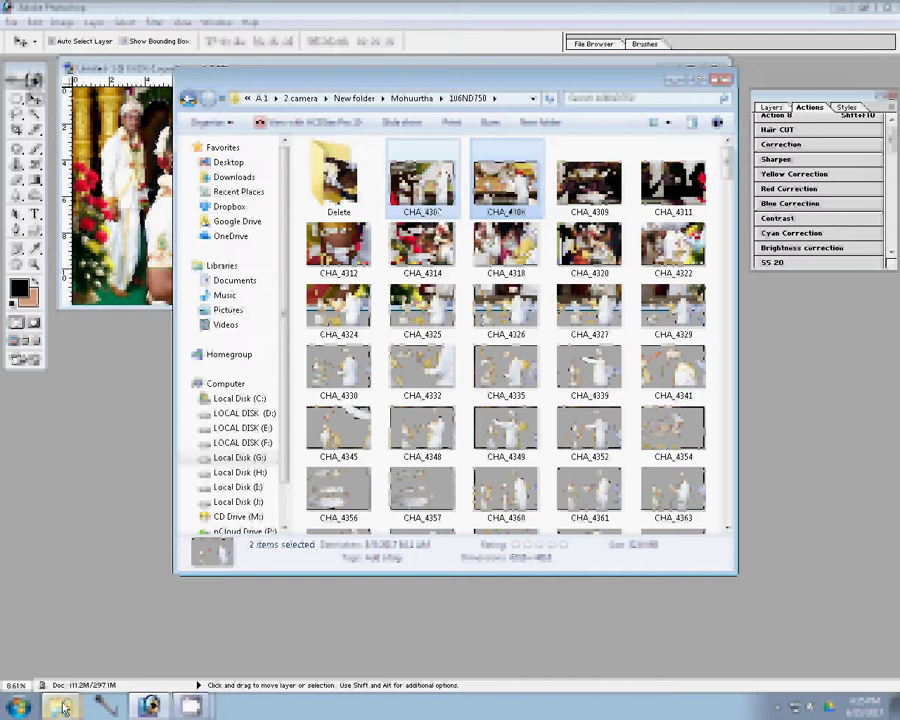
drag(437, 212, 342, 211)
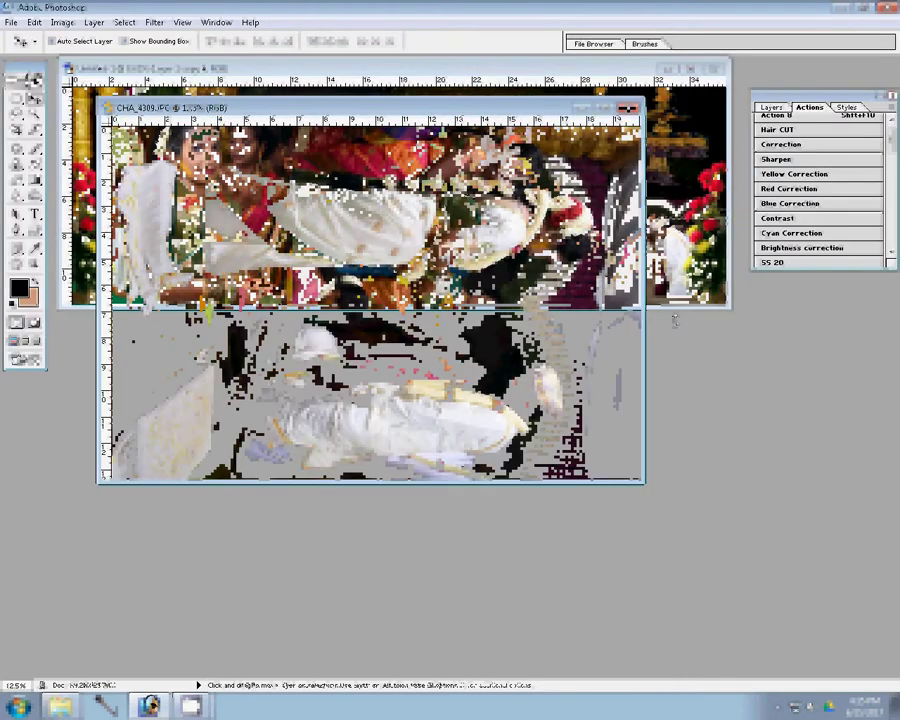
Step: Rotate CHA_4309 90° into portrait orientation, then select CHA_4311 in the folder
click(62, 22)
mouse_move(97, 163)
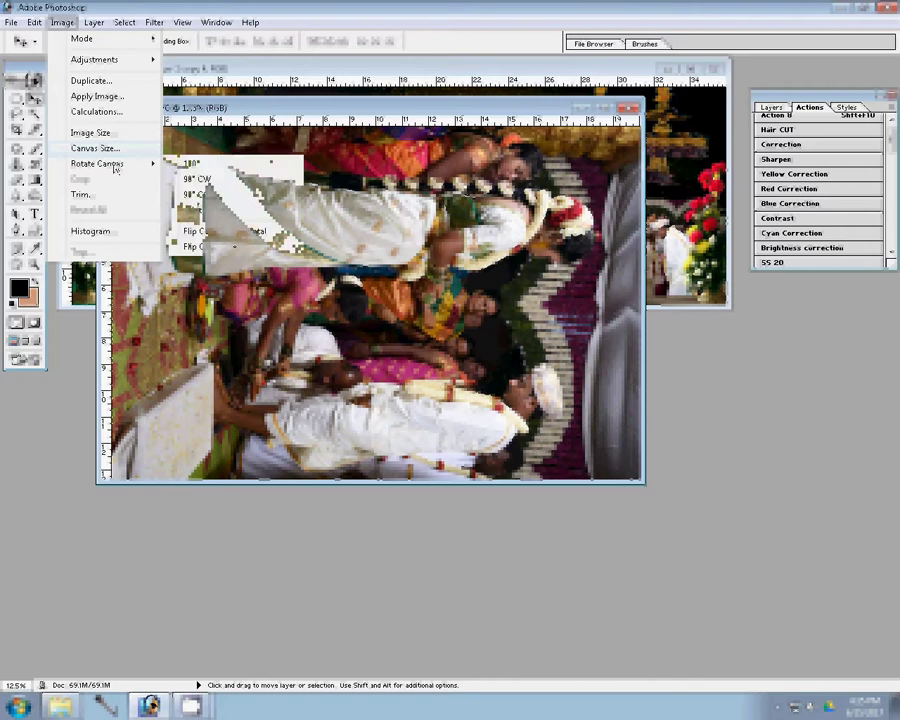
click(192, 194)
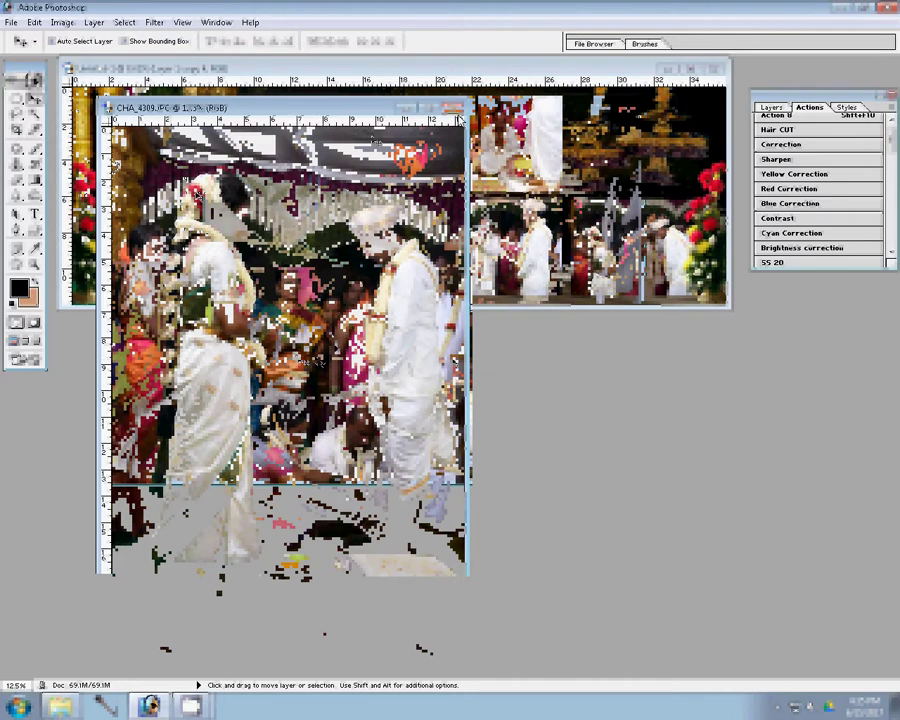
key(ctrl+w)
click(506, 270)
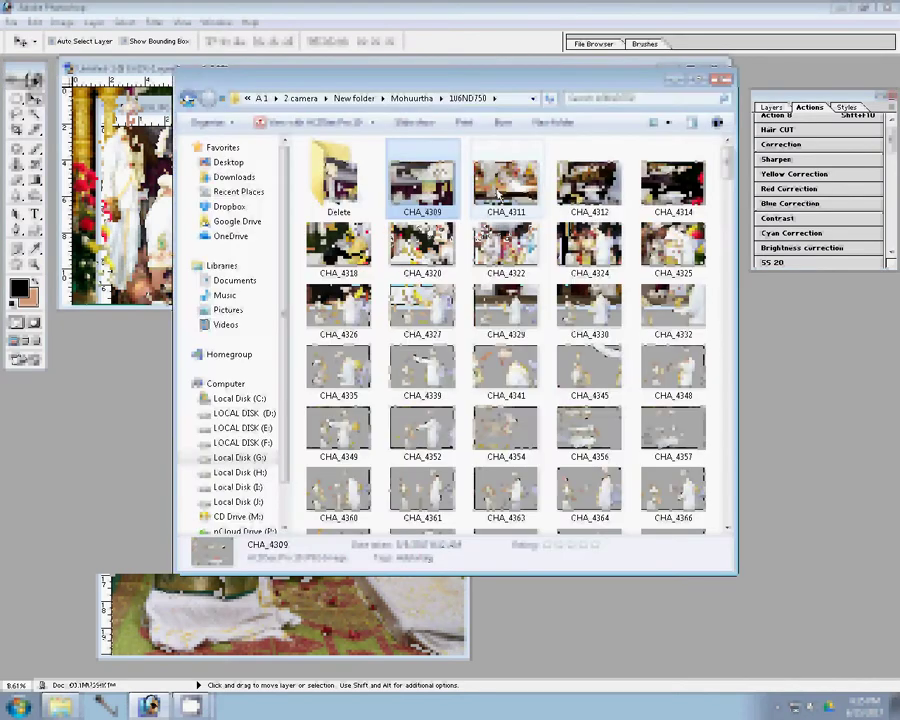
click(500, 195)
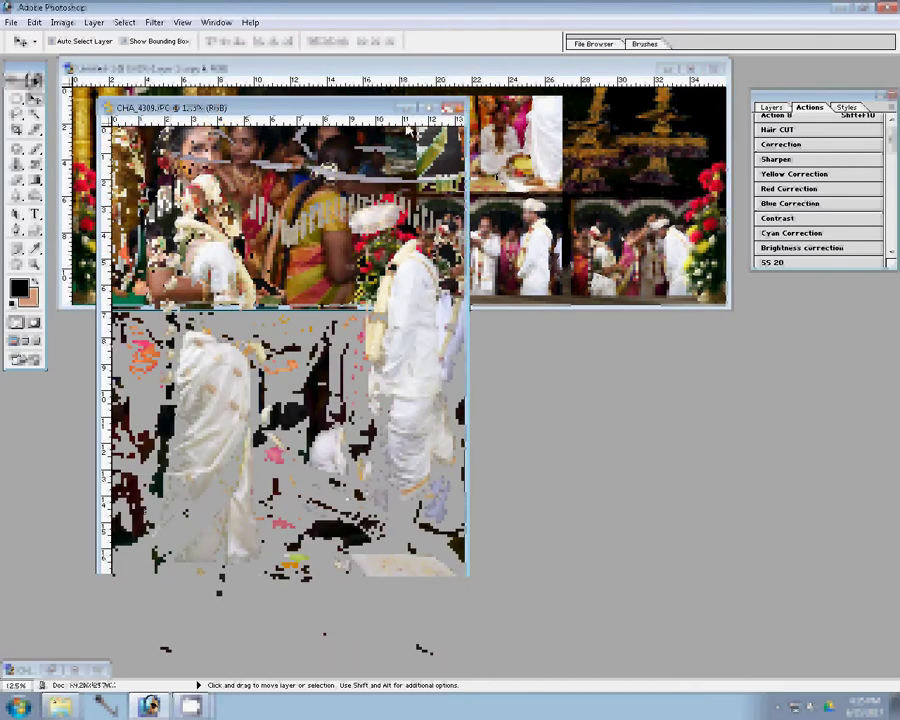
key(alt+Tab)
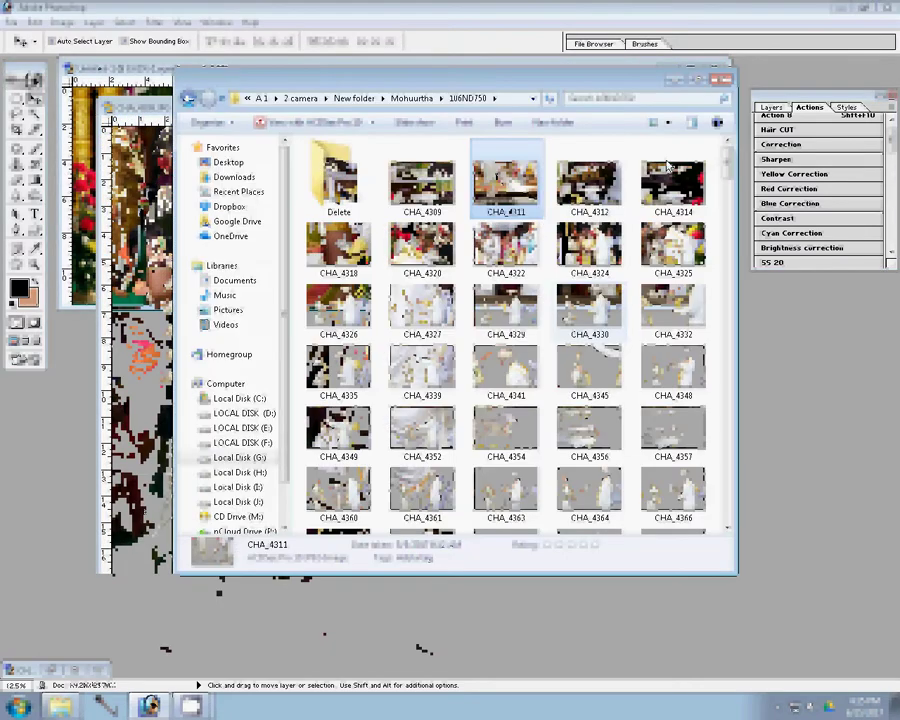
Step: Open CHA_4318, resize it with the Hair CUT action and sharpen it
click(328, 250)
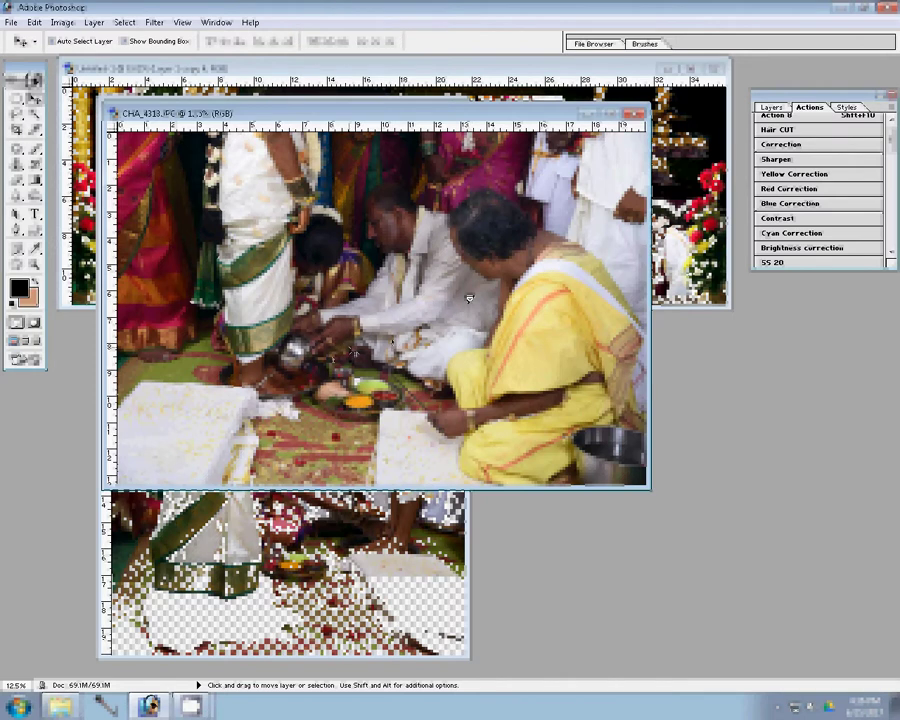
click(826, 130)
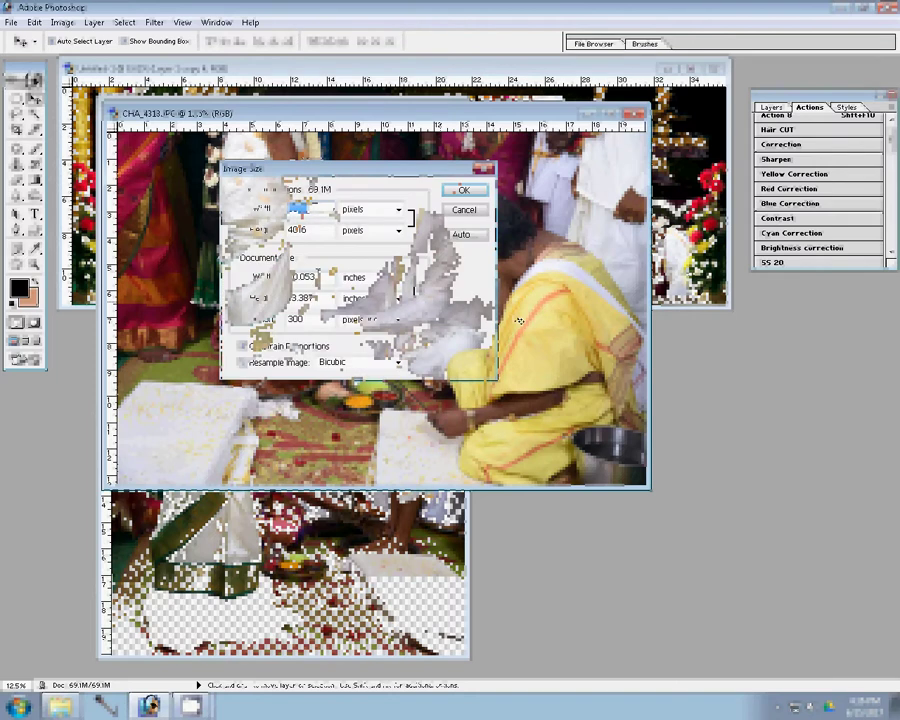
click(466, 190)
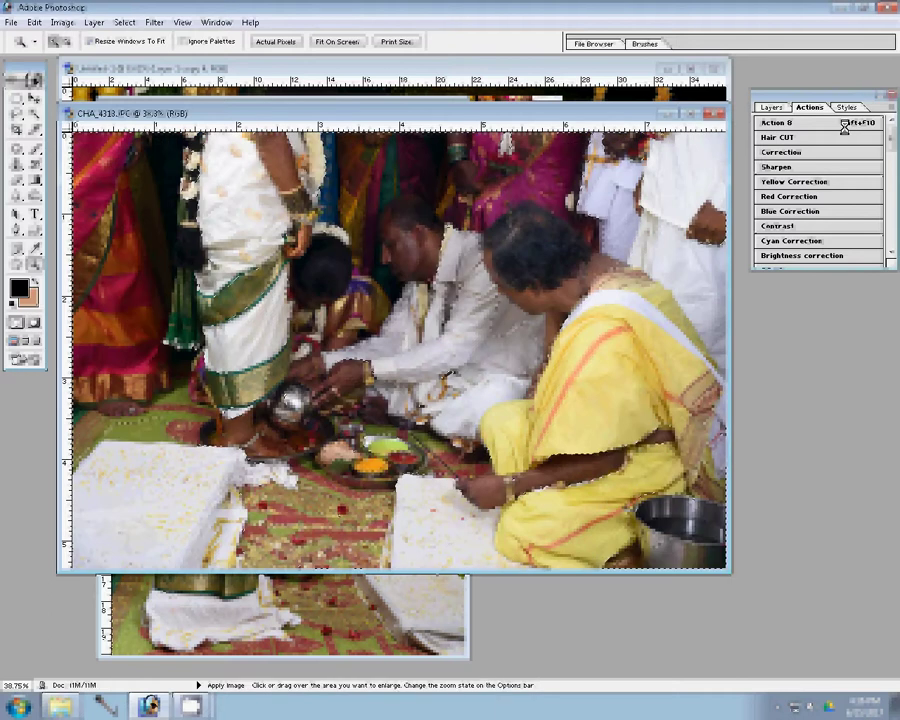
click(801, 165)
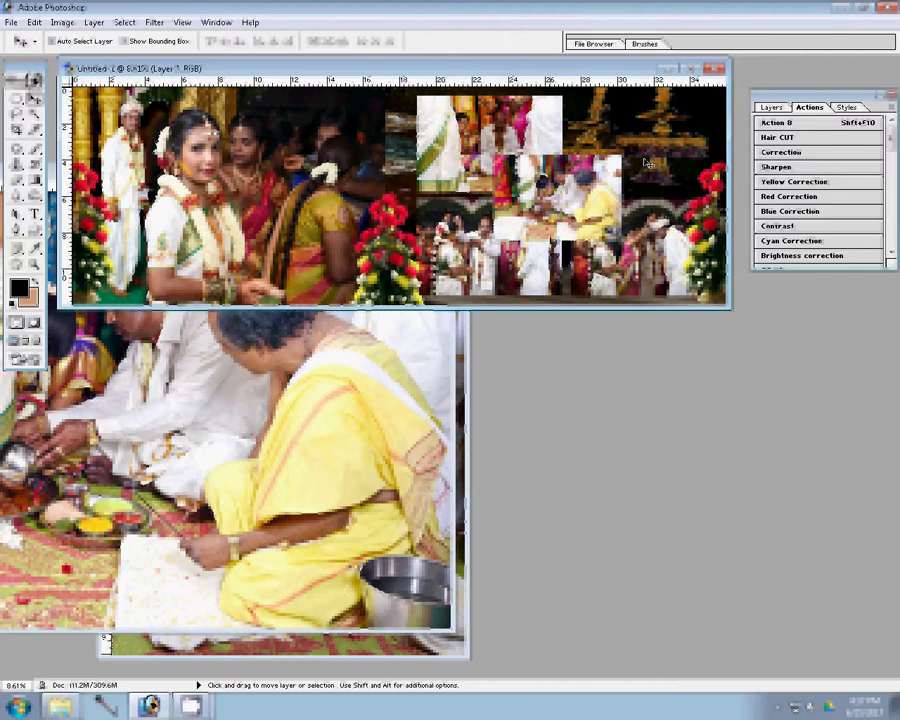
Step: Drop the yellow-sari photo into the spread's top-right frame so it fills the slot
drag(645, 162, 530, 165)
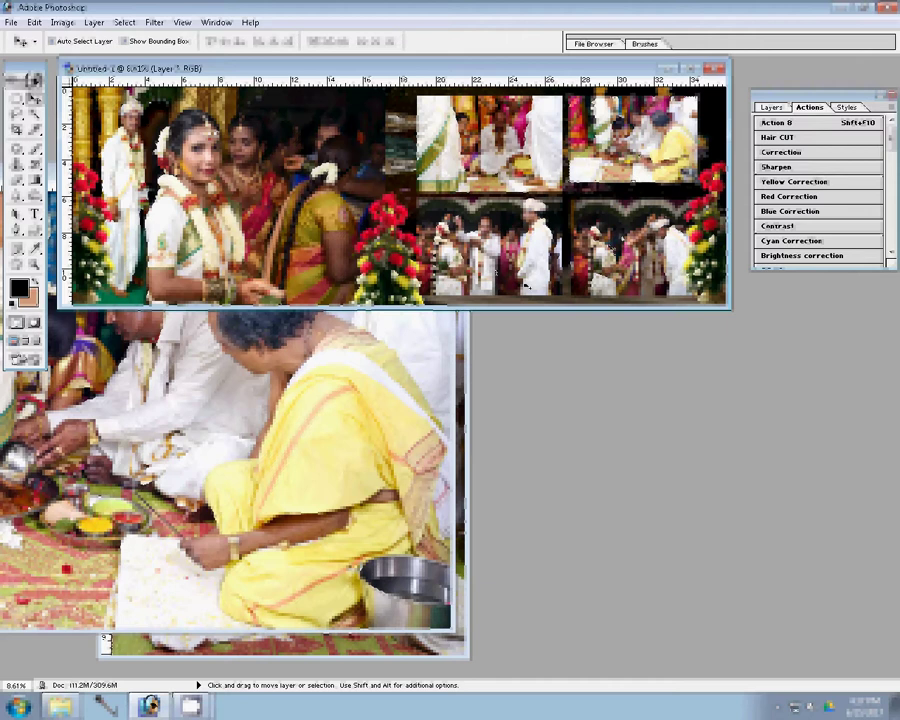
key(ctrl+e)
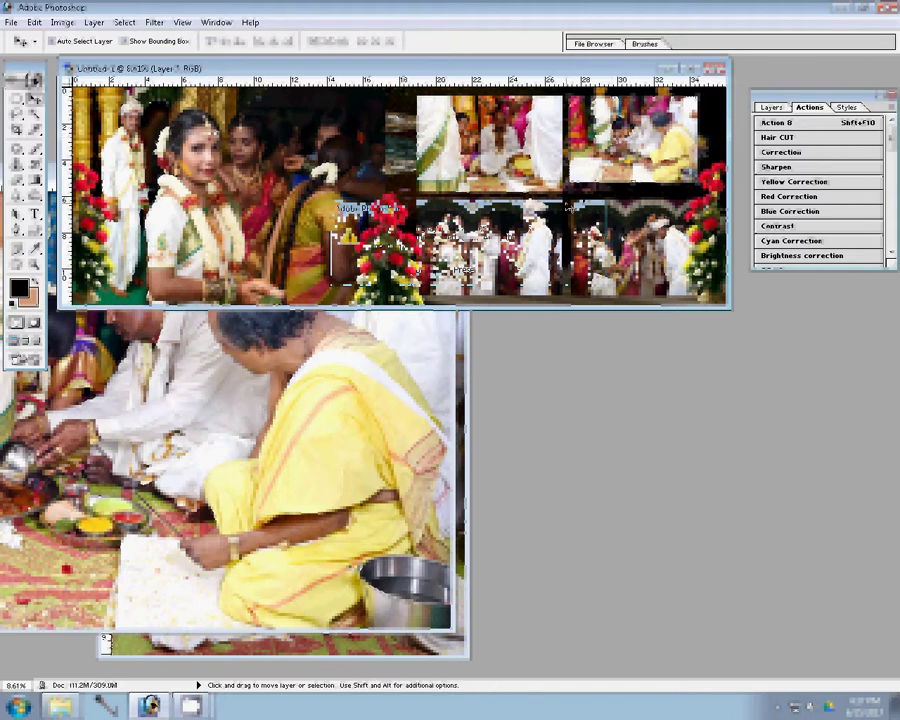
click(778, 108)
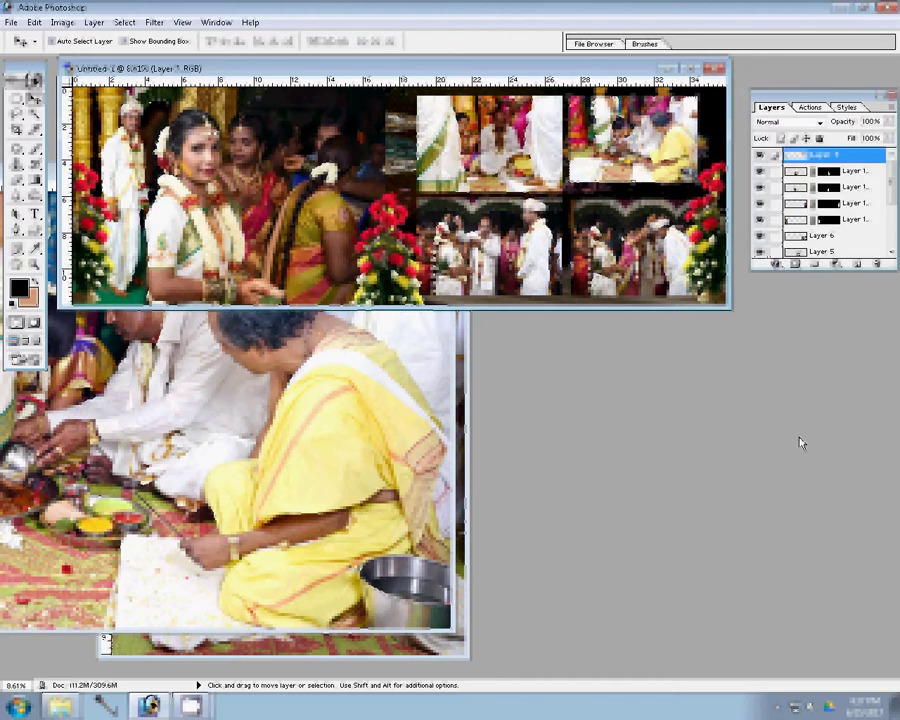
Step: Give one photo layer a 3 px green Stroke layer style
key(h)
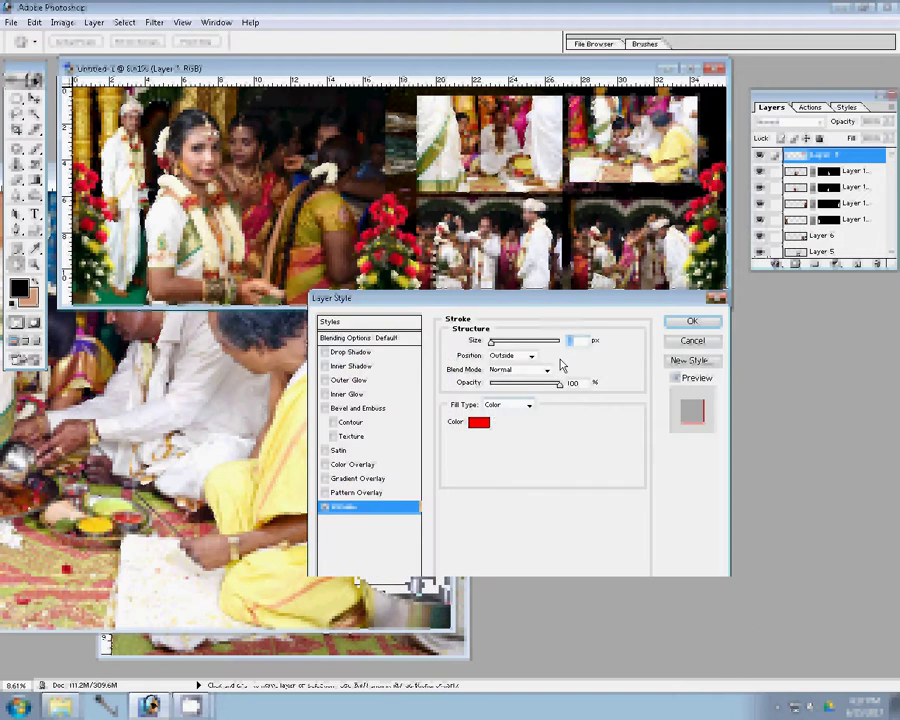
text(3)
click(478, 422)
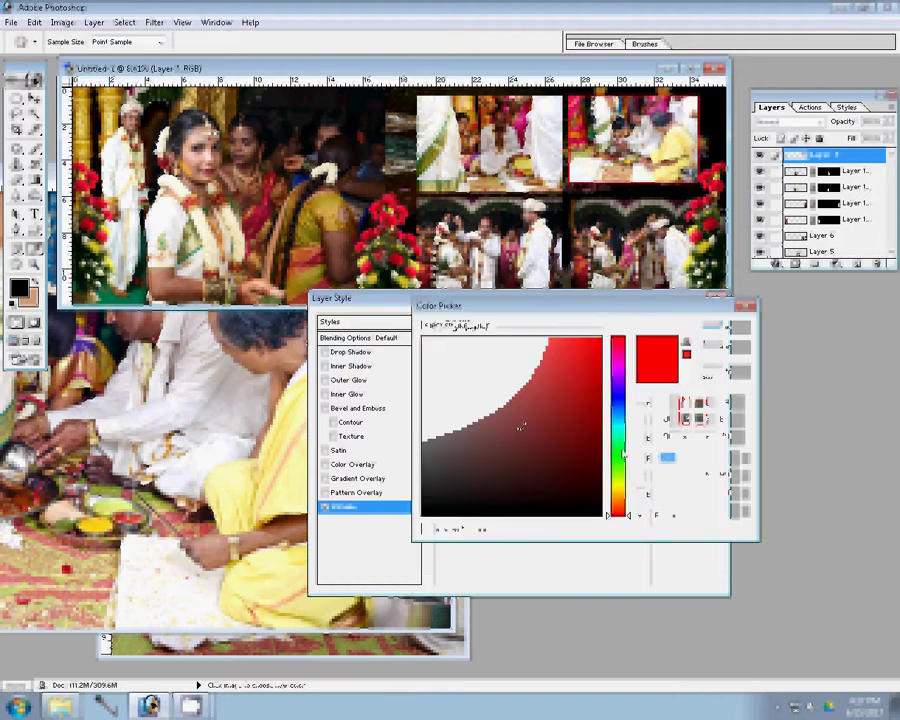
key(Return)
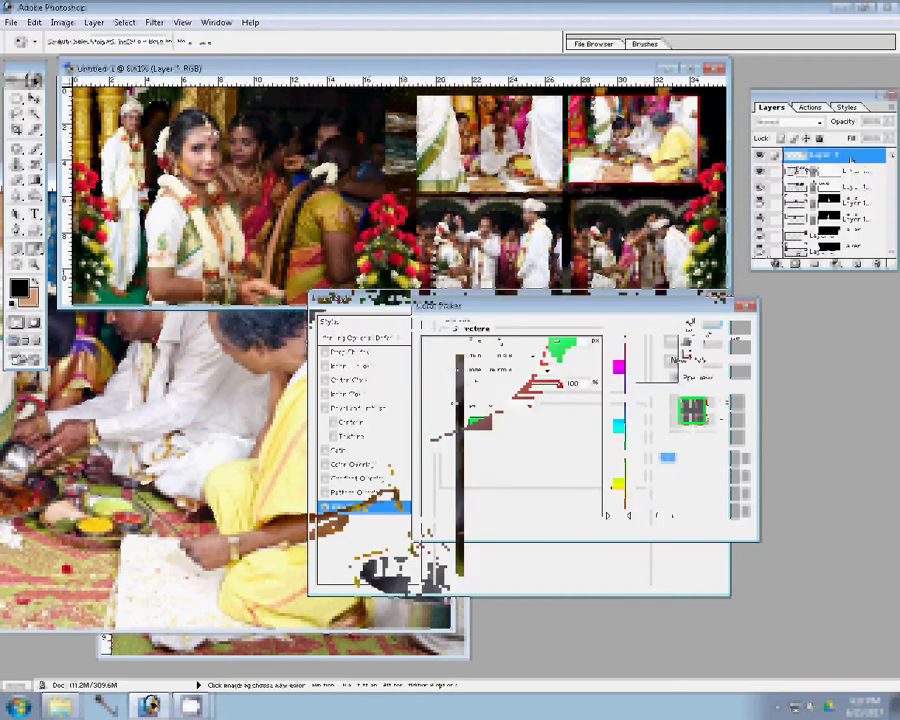
key(Return)
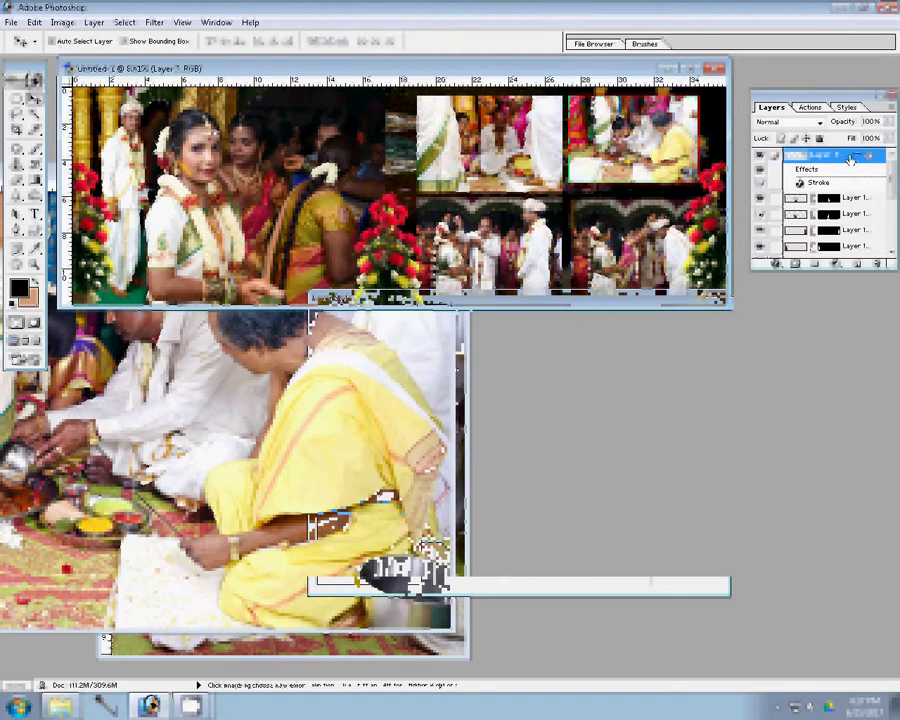
double_click(849, 158)
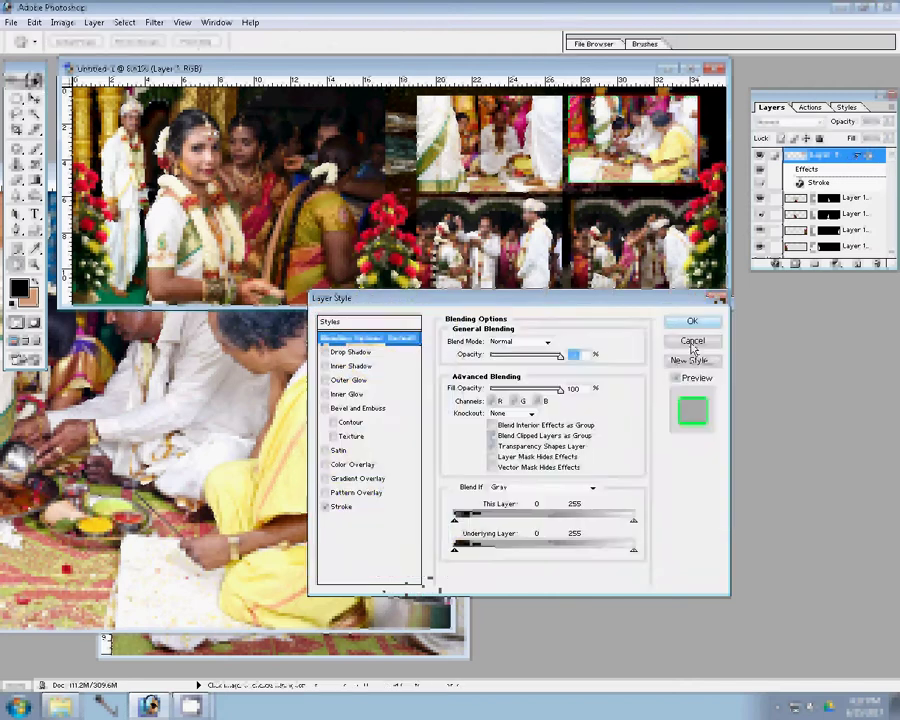
click(692, 341)
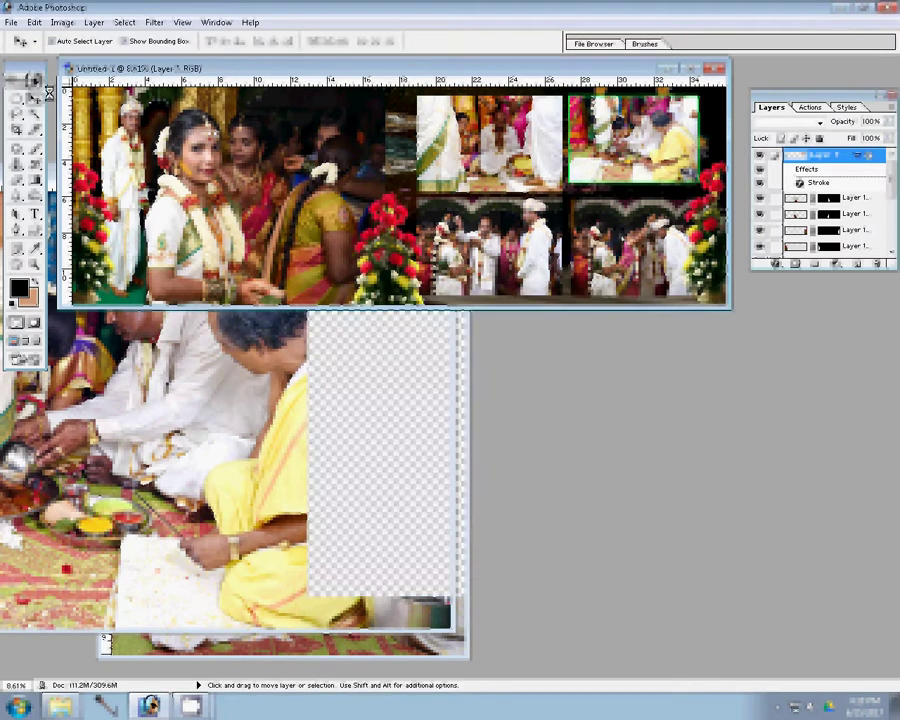
Step: Copy the green stroke style and paste it onto the other photo layers, including Layers 5 and 6
click(62, 22)
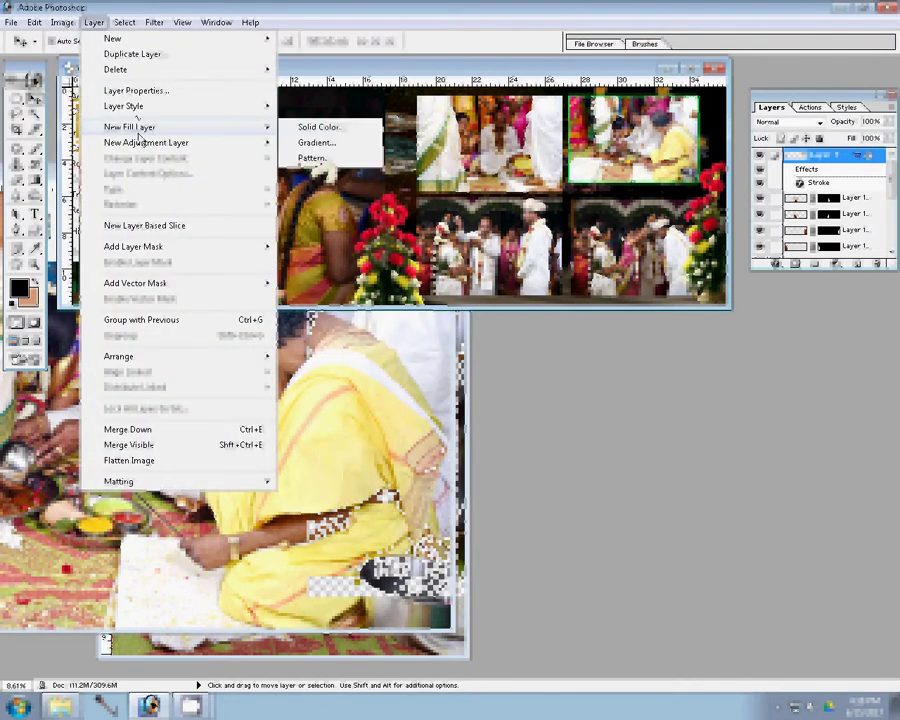
mouse_move(124, 106)
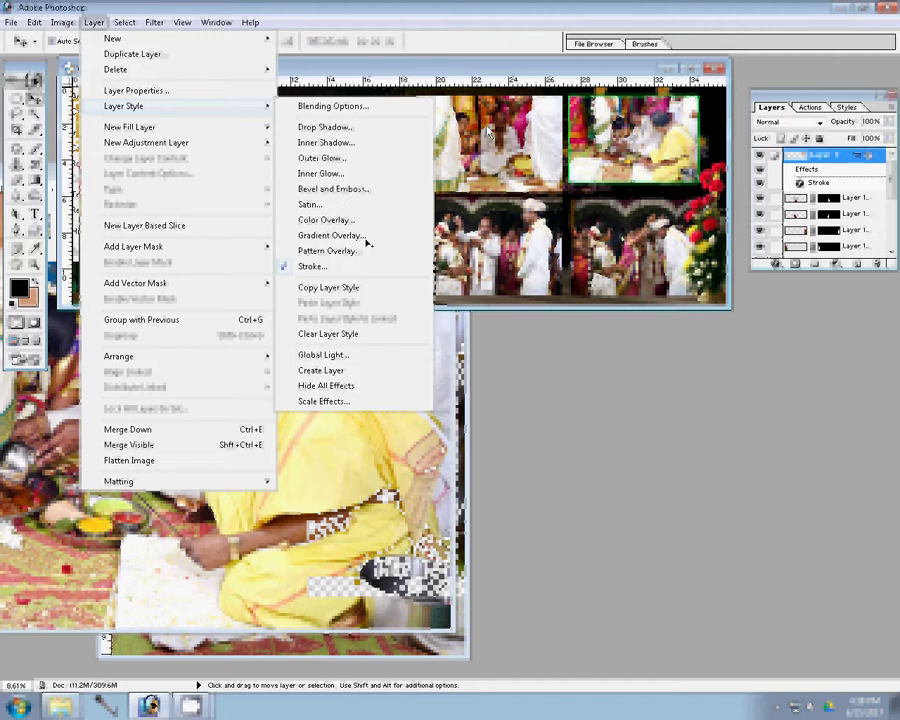
click(320, 370)
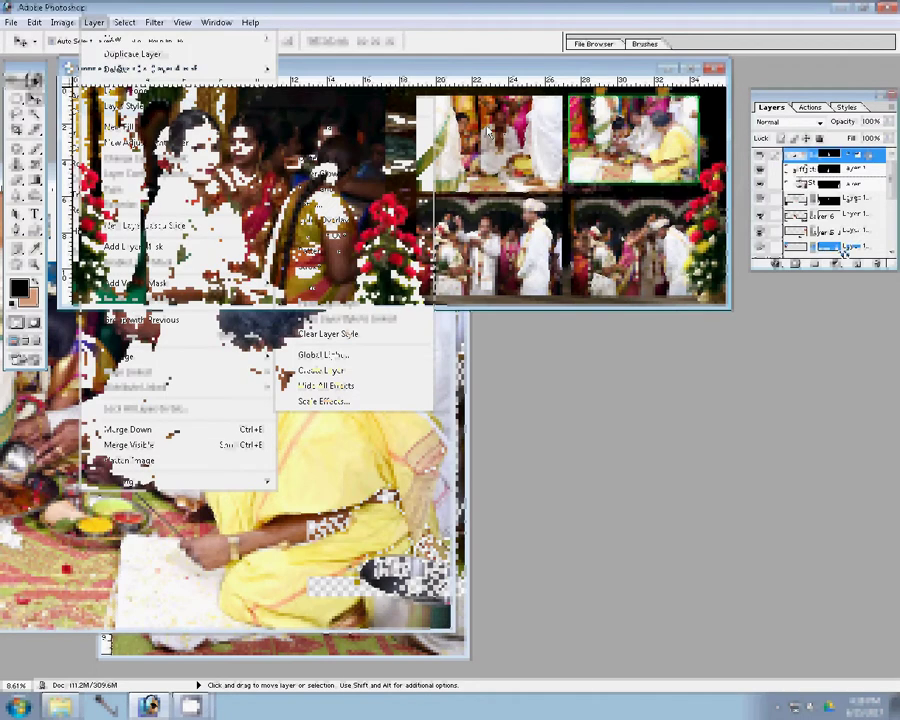
right_click(851, 257)
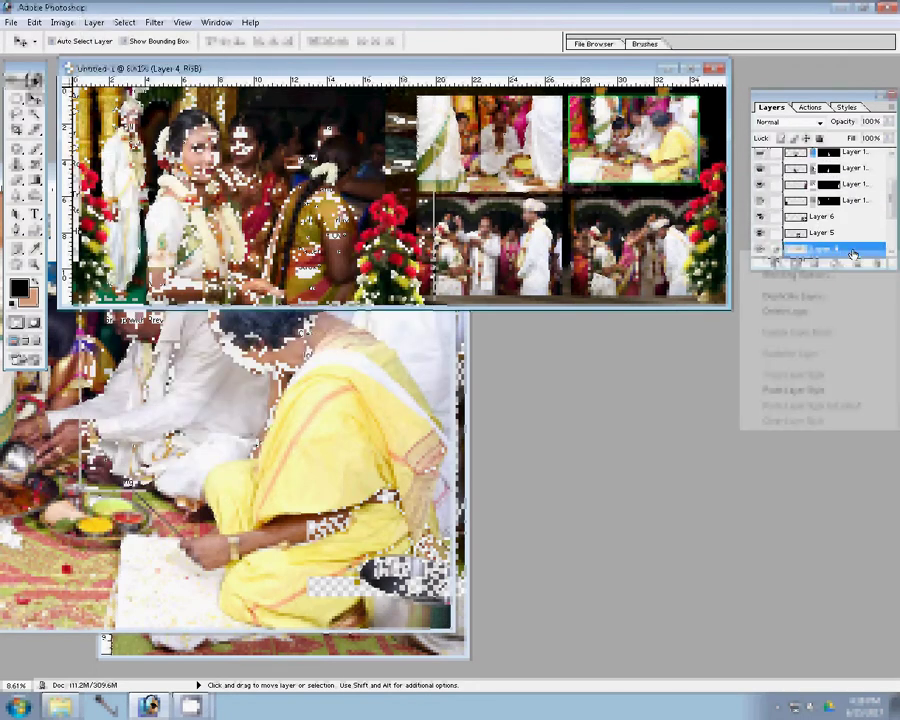
click(809, 396)
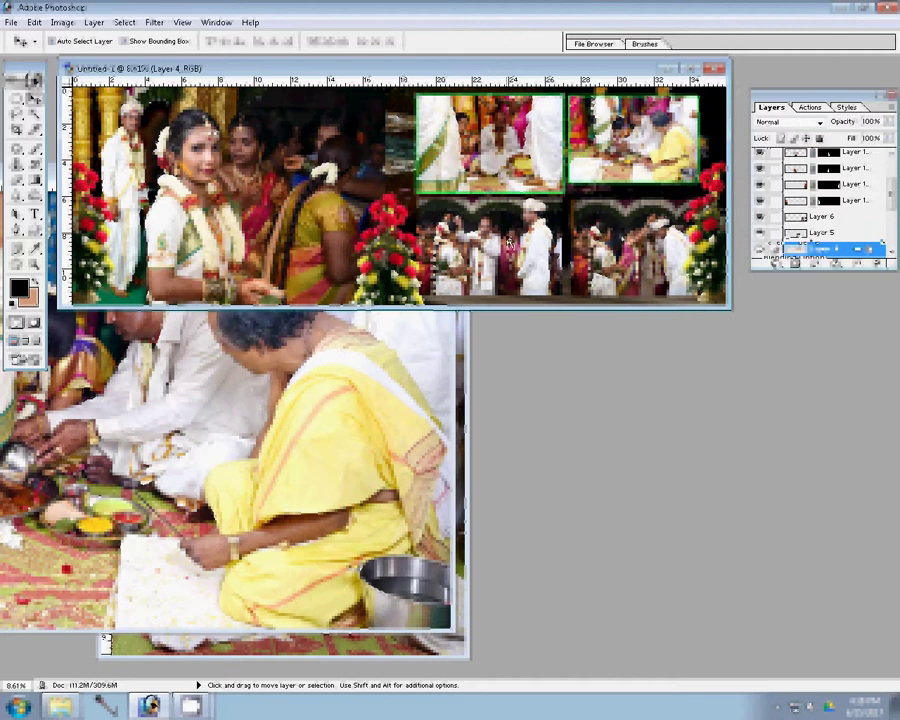
right_click(830, 232)
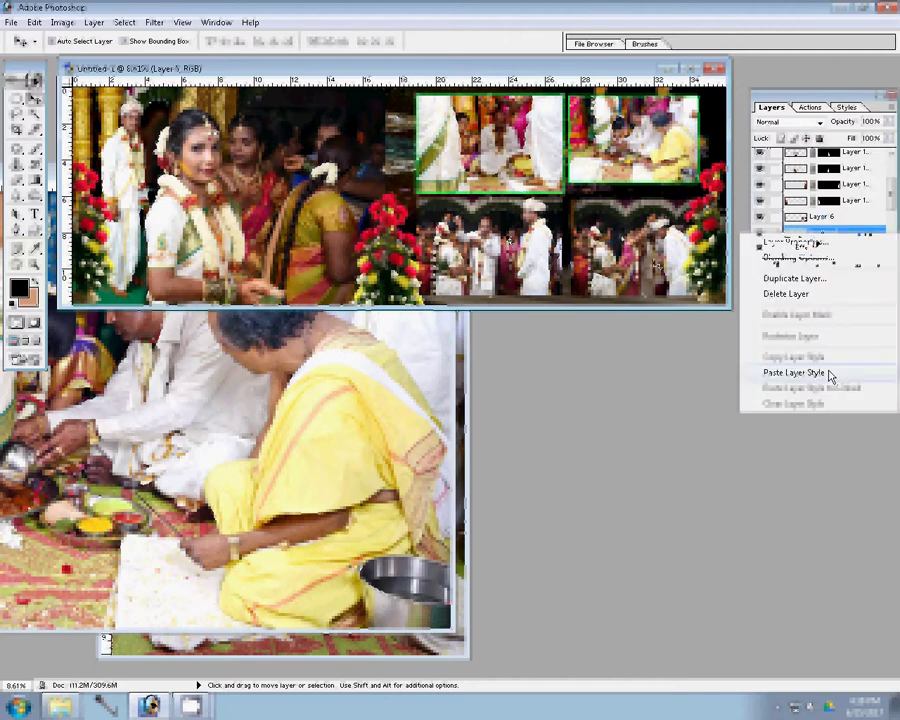
click(830, 373)
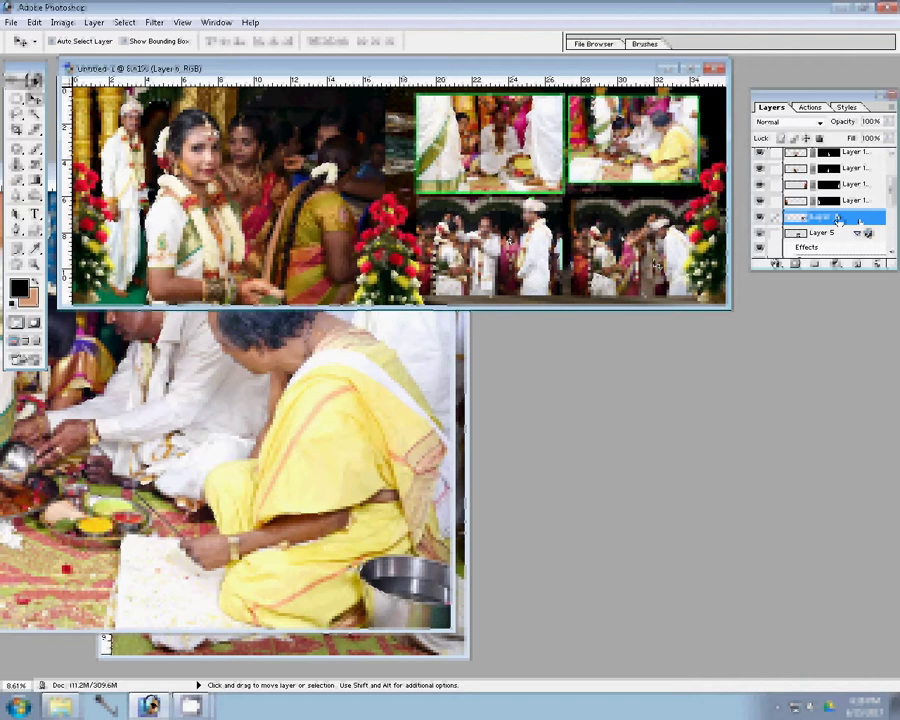
right_click(858, 221)
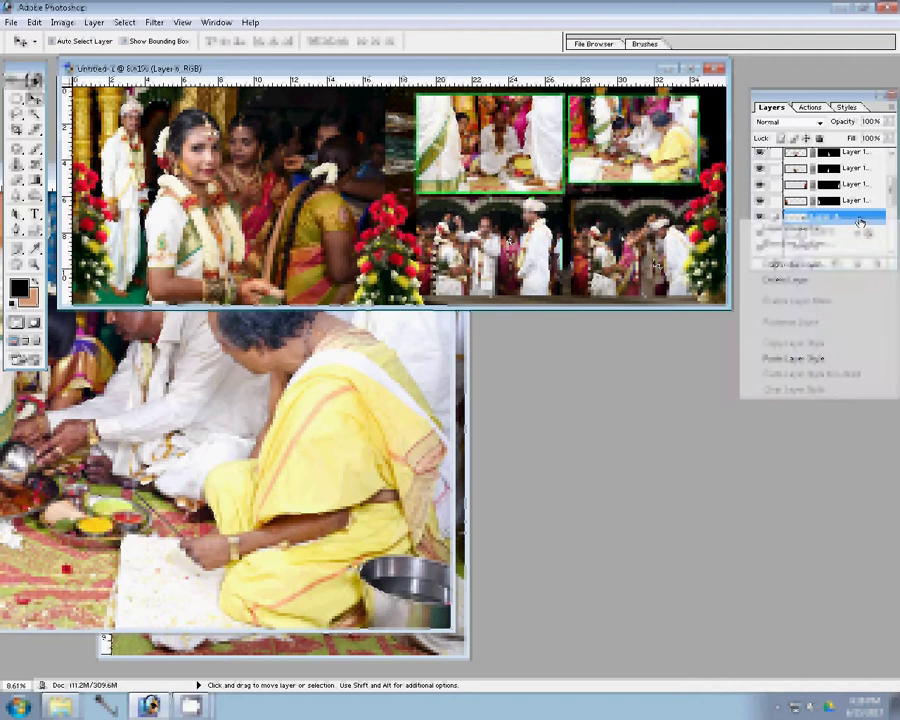
click(836, 358)
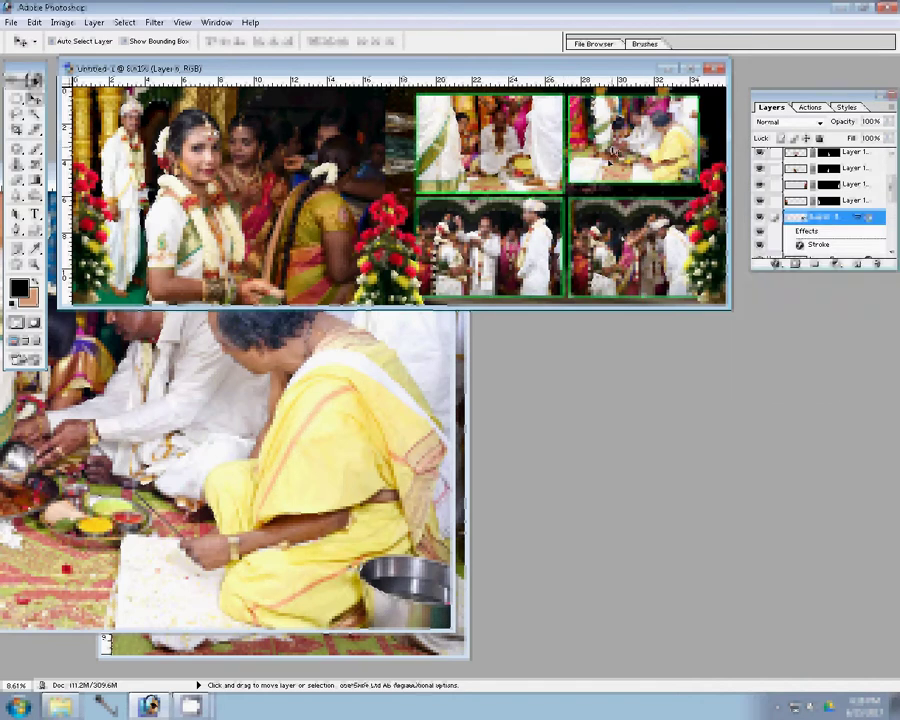
Step: Save the spread as 103, a layered Photoshop PSD, in the k 1 folder
key(ctrl+shift+s)
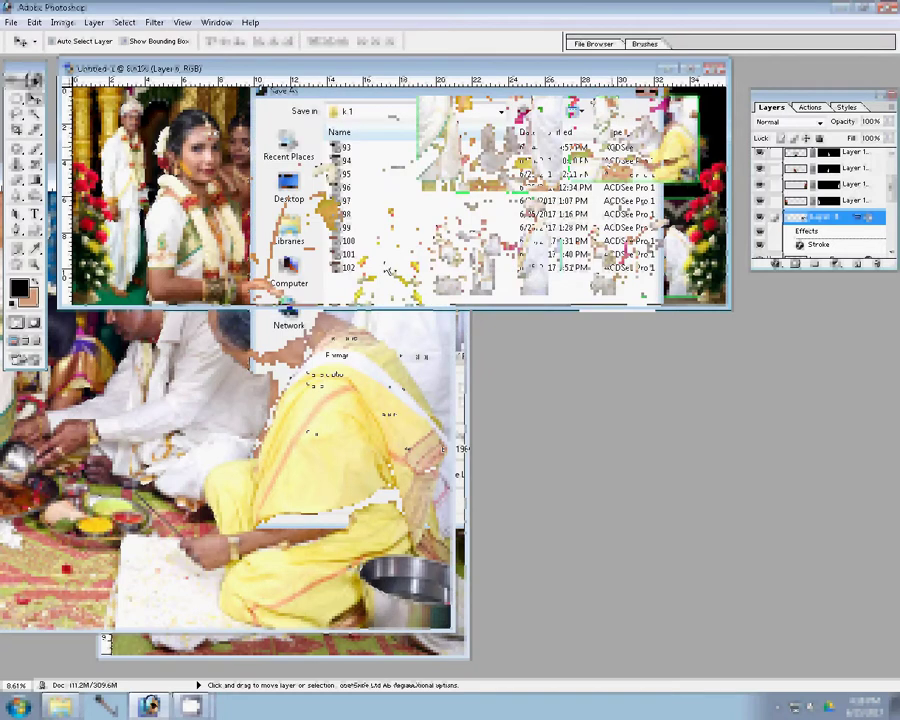
text(10)
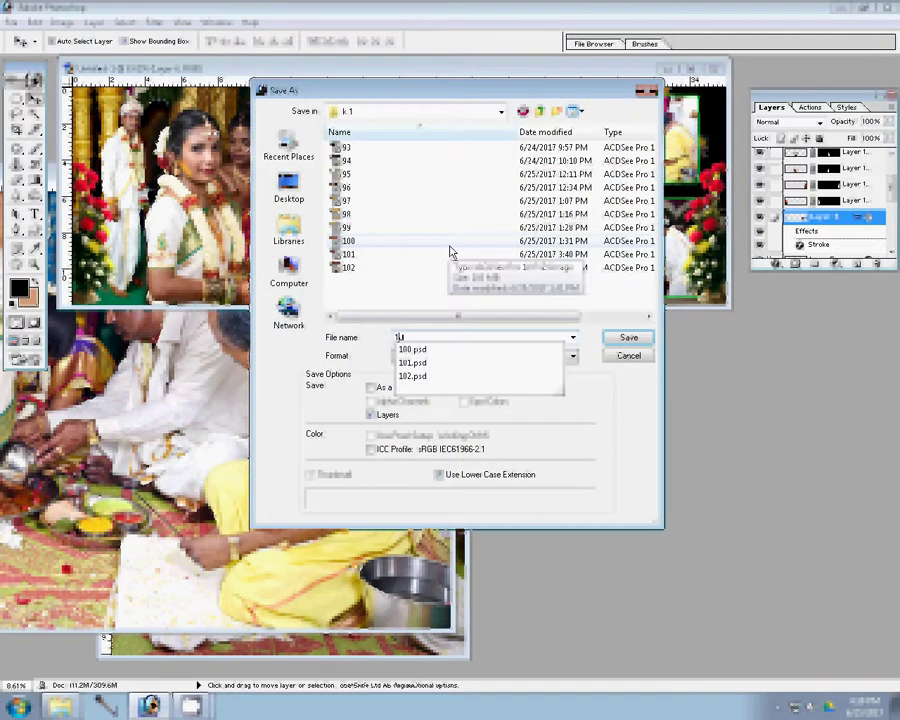
text(3)
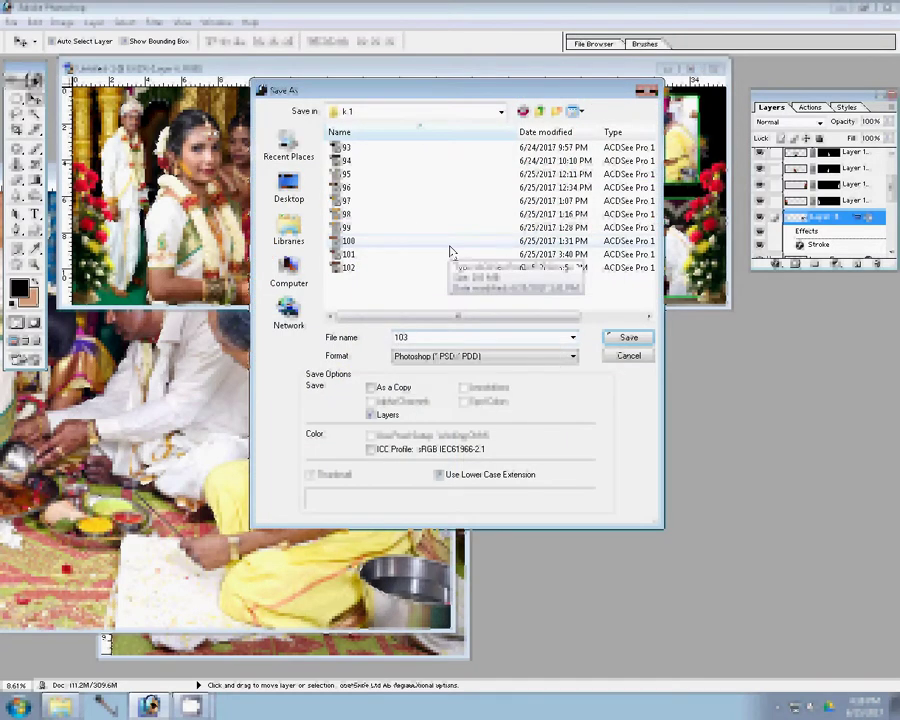
key(Return)
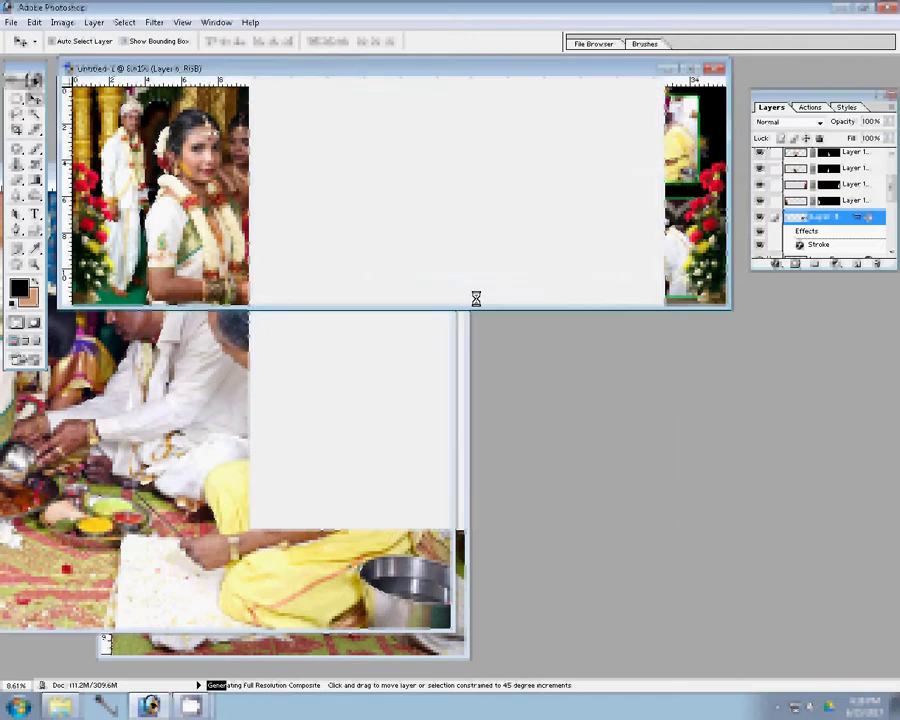